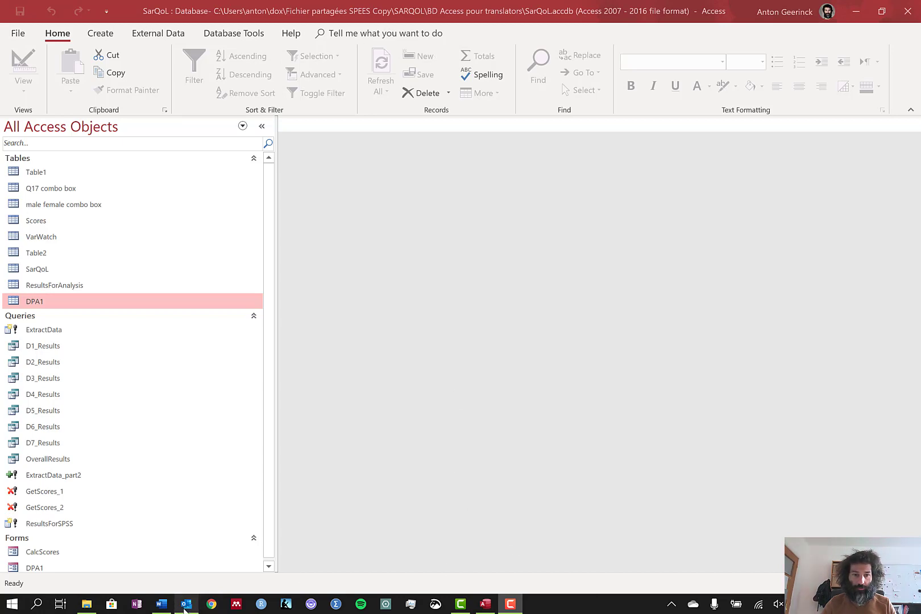
Bring up the InstructionsForDataEntryAndScoreGeneration Word document
click(162, 603)
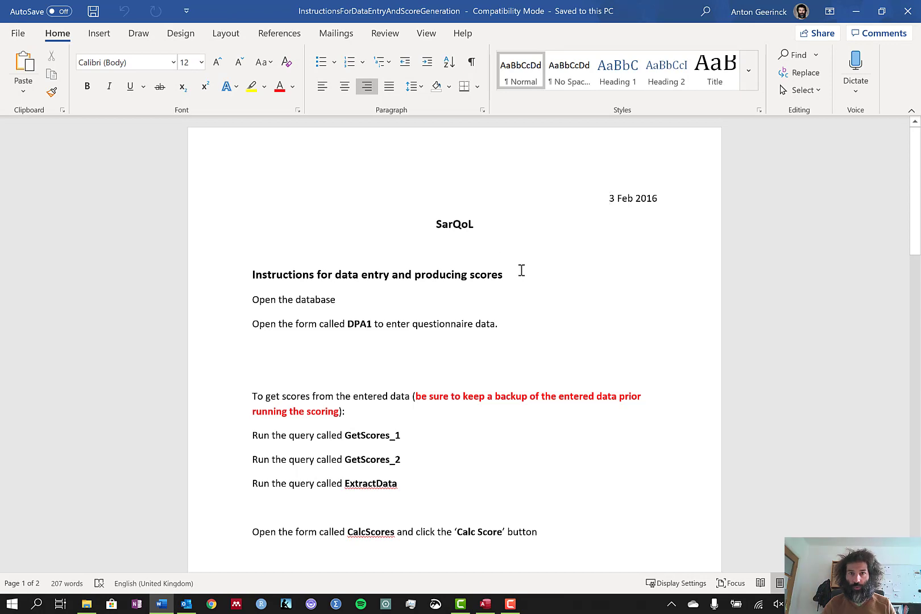
Return to Access, open the DPA1 form and enter Study ID 1
click(855, 11)
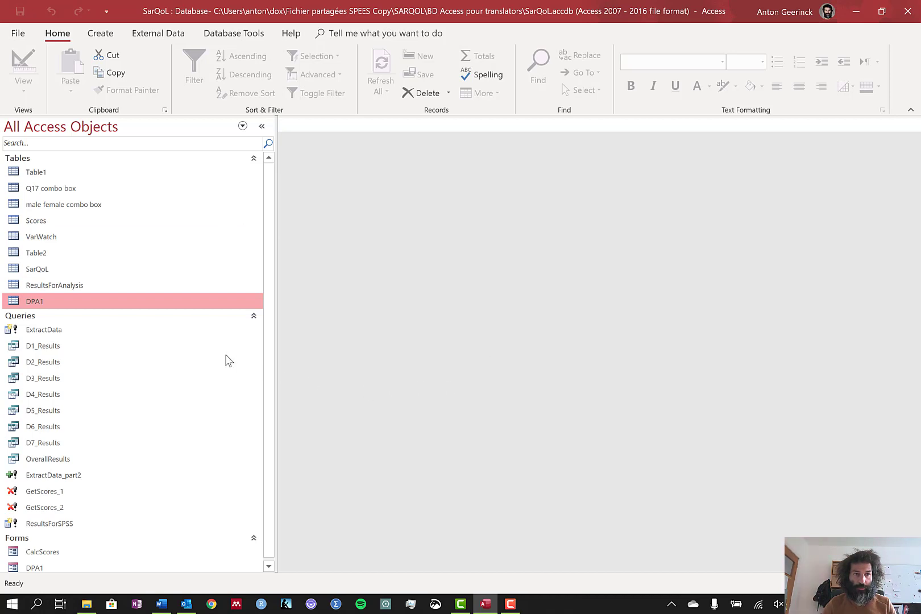
click(35, 569)
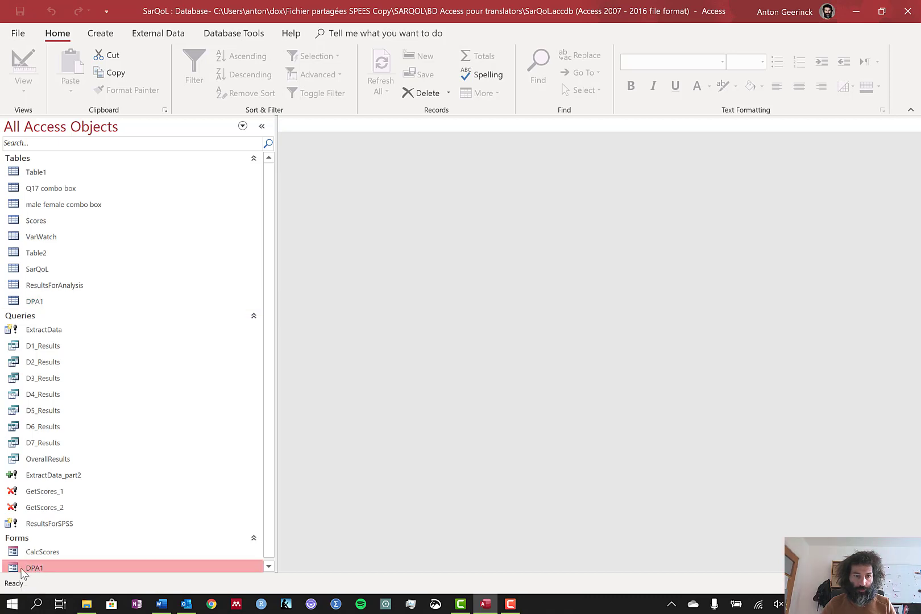
double_click(23, 569)
scroll(609, 343, up, 3)
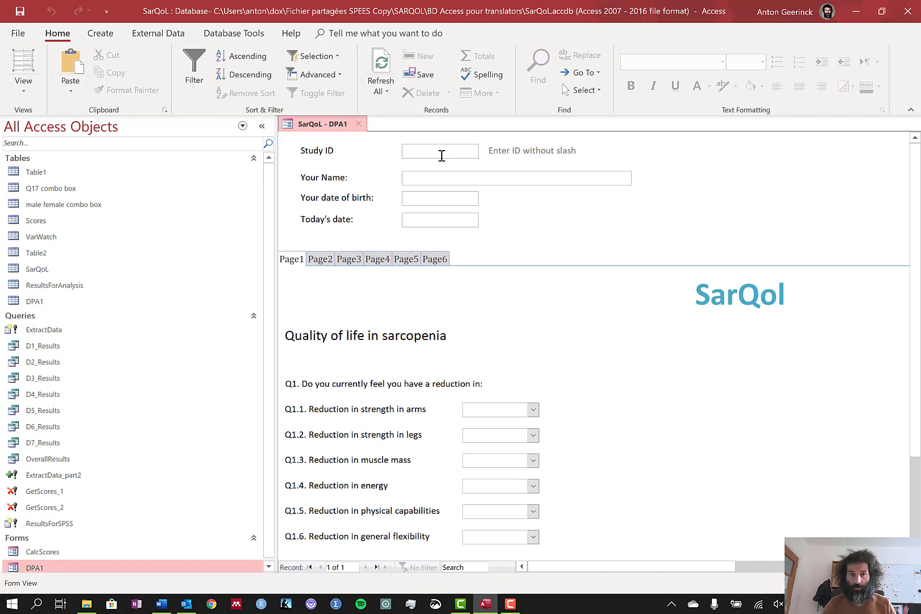
click(473, 145)
text(1)
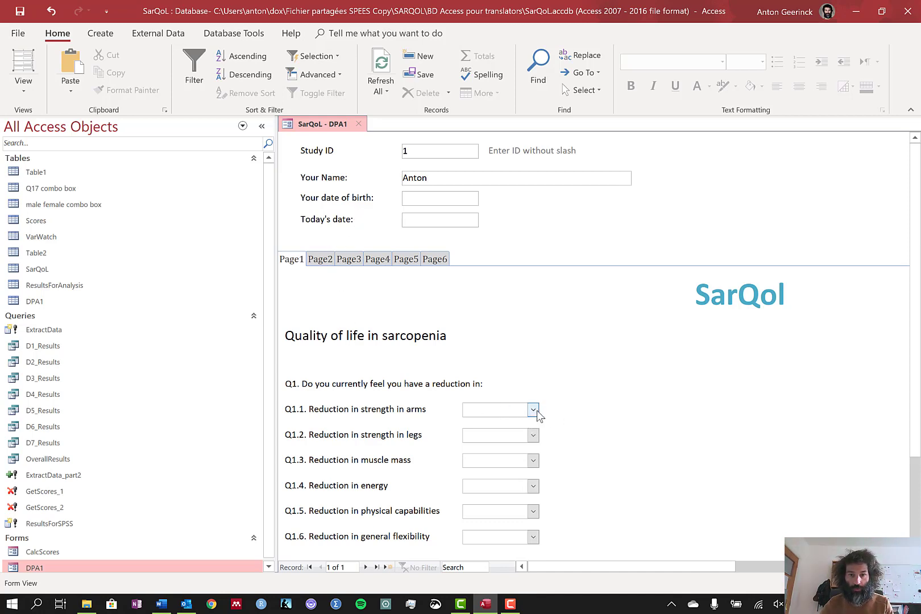
Answer Q1.1 with Some, Q1.2 with A little, and the remaining Q1 items with 3
click(537, 414)
click(524, 436)
click(532, 435)
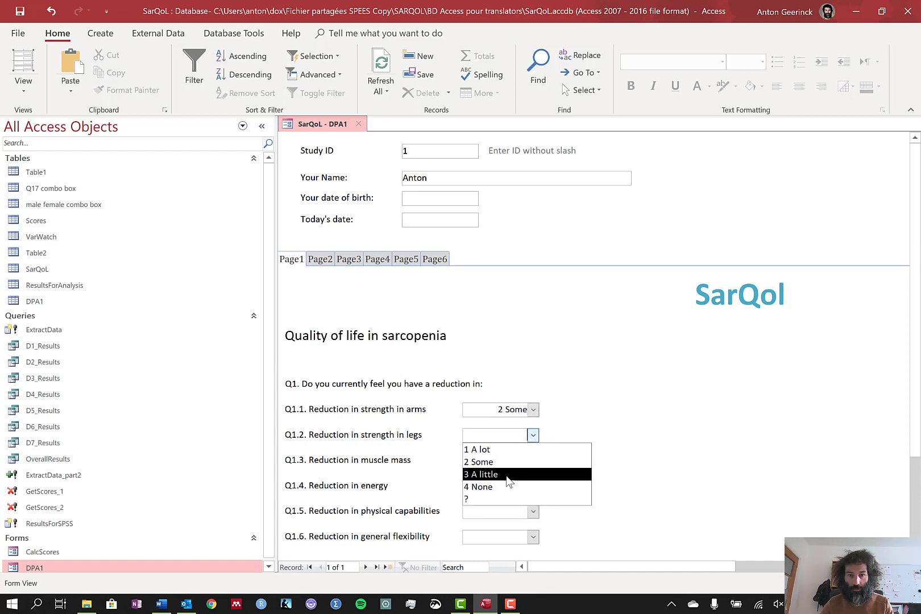
click(509, 480)
key(Tab)
text(3)
key(Tab)
text(3)
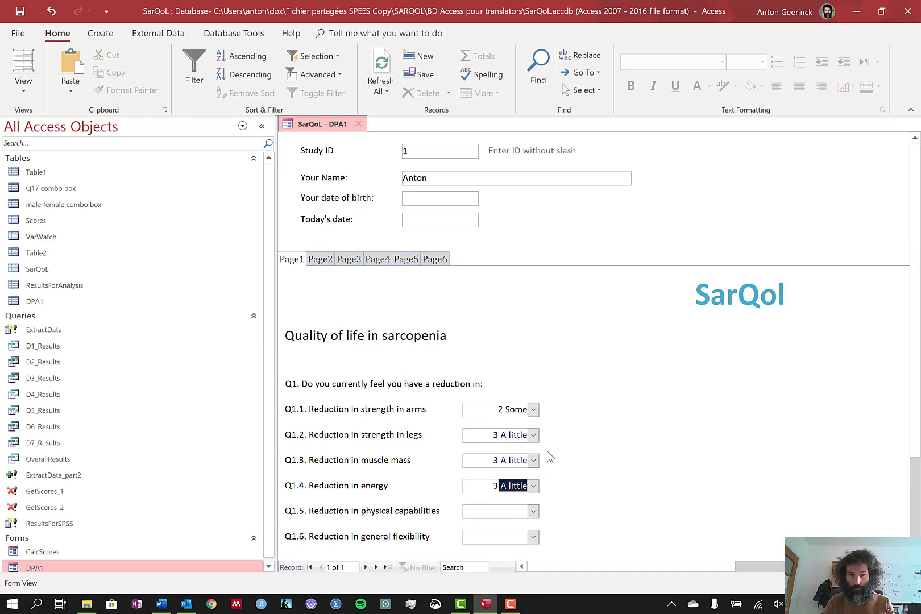
key(Tab)
text(3)
key(Tab)
text(3)
key(Tab)
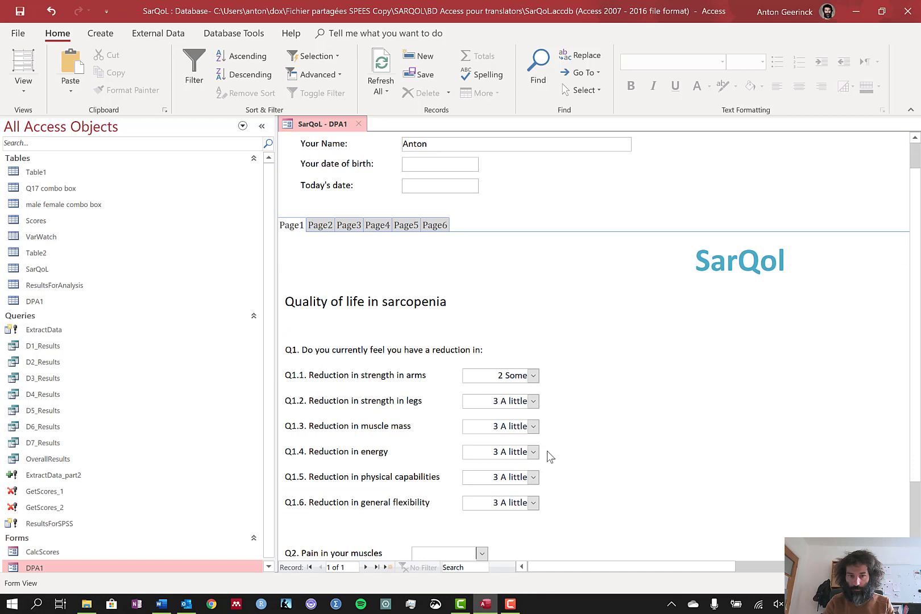
key(Tab)
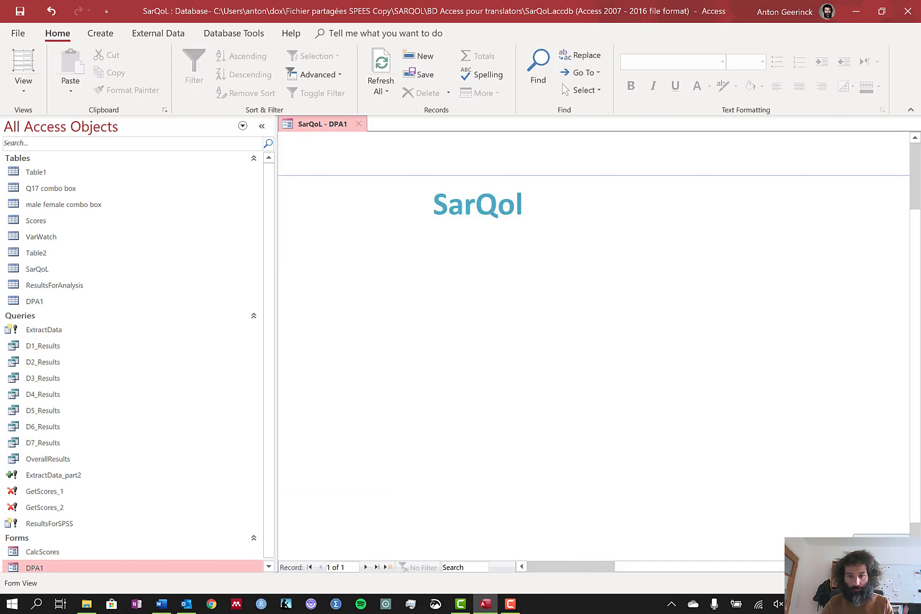
On Page2, answer Q3.1–Q5.3 with 2 Occasionally and Q6 with Yes, somewhat
drag(734, 567, 652, 568)
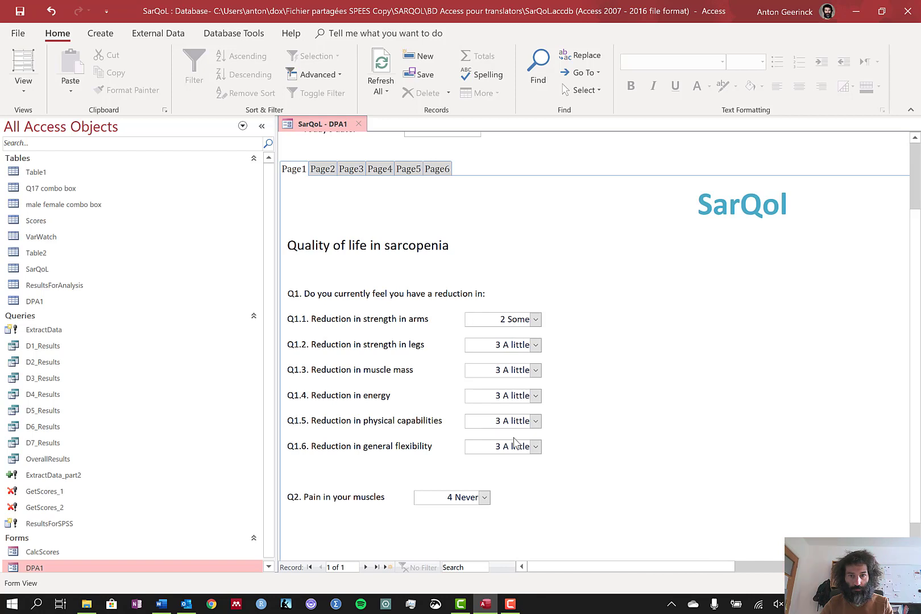
click(323, 169)
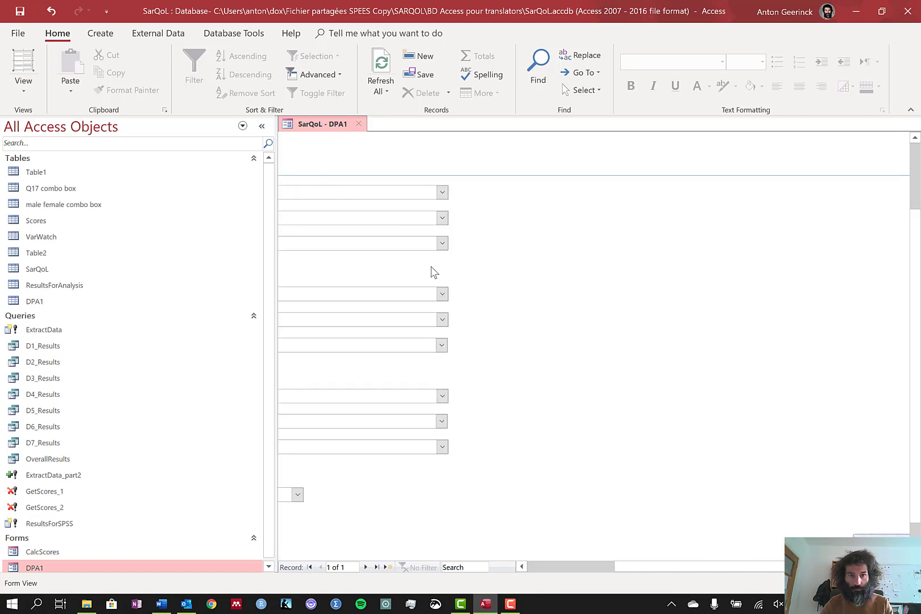
drag(664, 566, 505, 557)
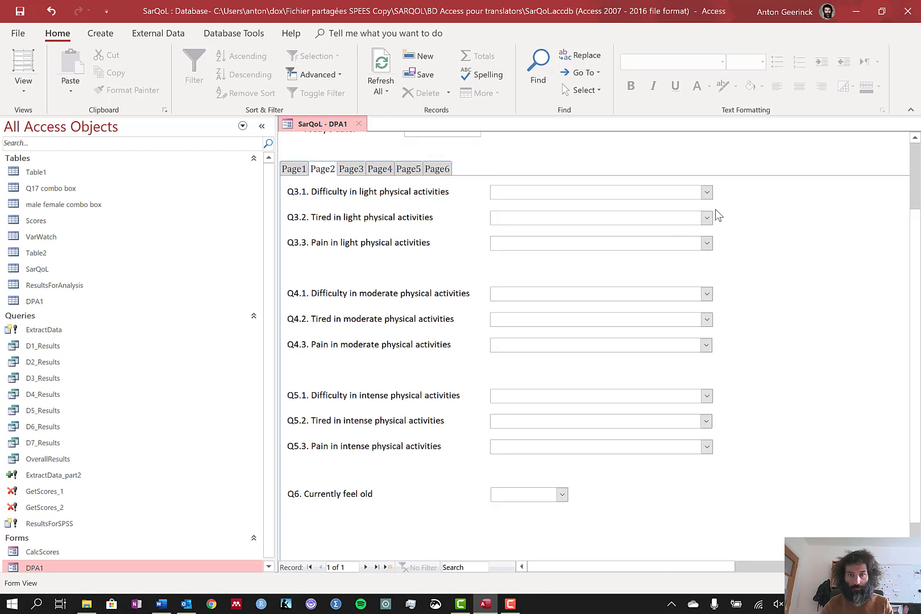
click(707, 193)
click(620, 218)
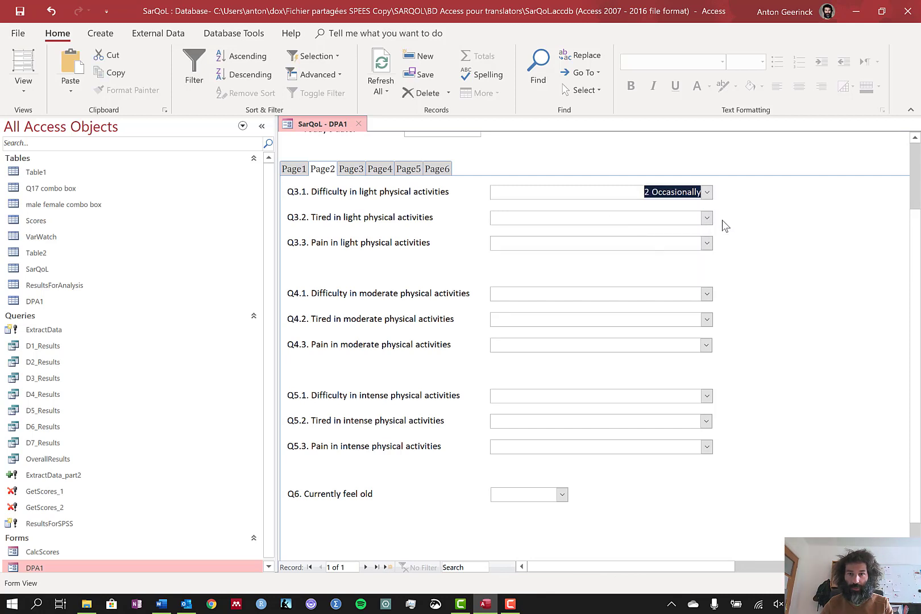
key(Tab)
text(2)
key(Tab)
text(2)
key(Tab)
text(2)
key(Tab)
key(2)
key(Tab)
key(2)
key(Tab)
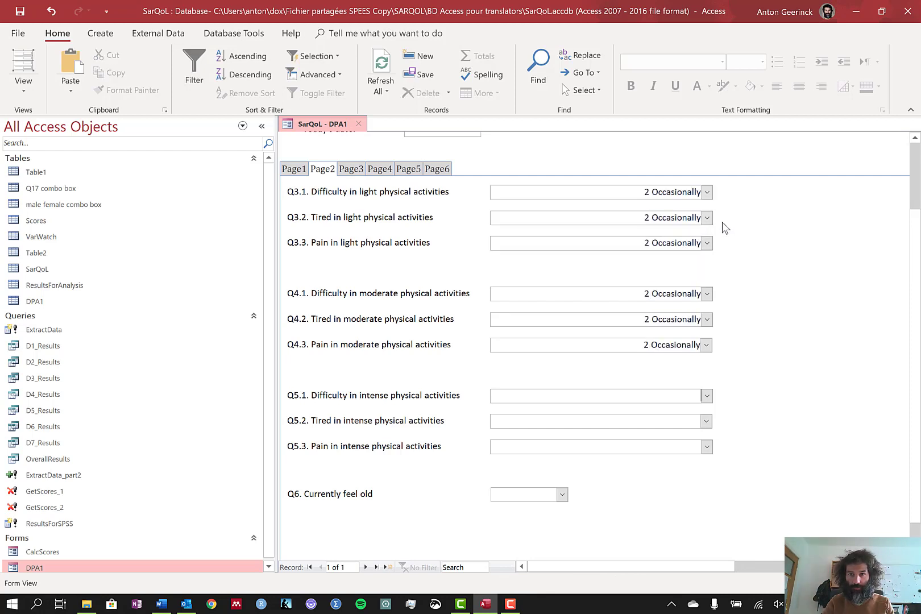
key(2)
key(Tab)
key(2)
key(Tab)
key(2)
key(Tab)
text(2)
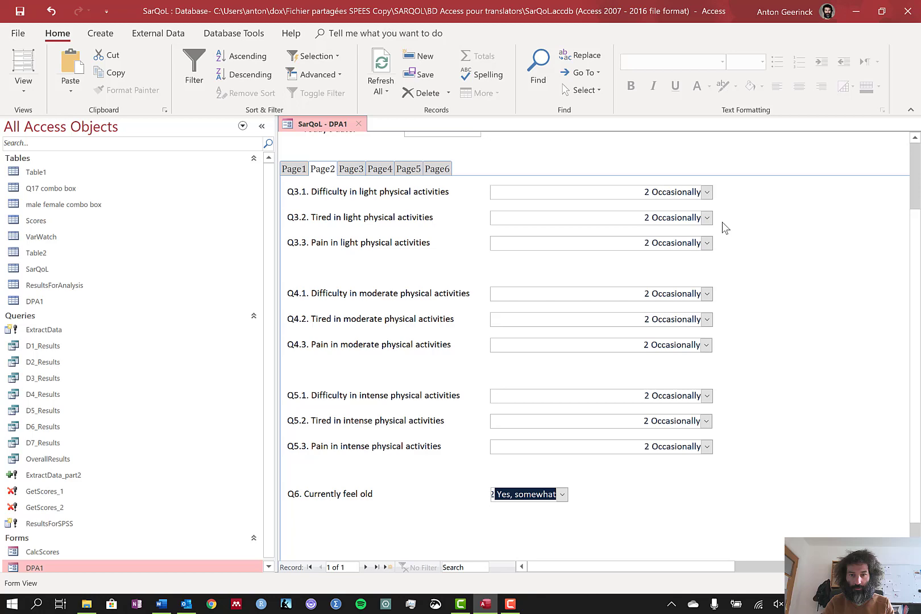
key(Tab)
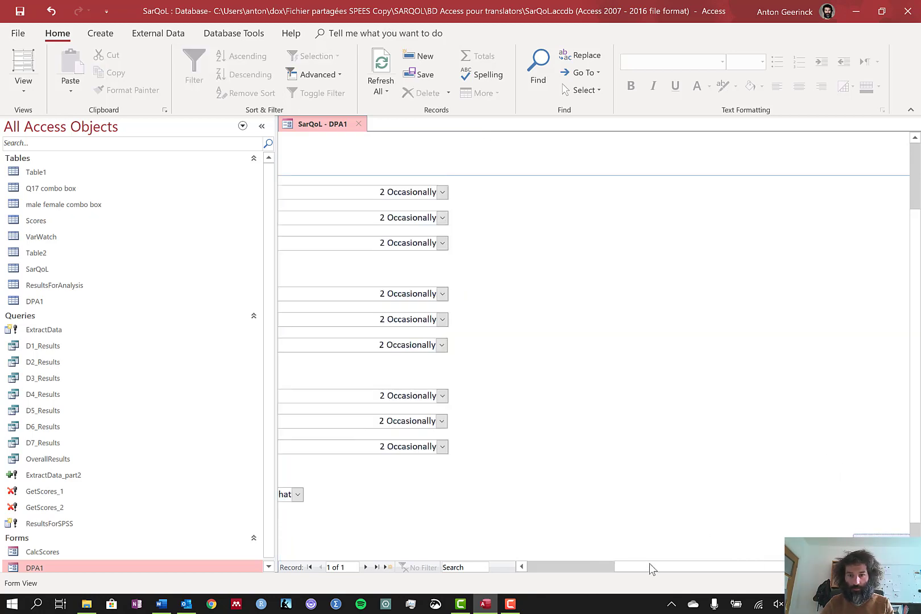
drag(650, 567, 587, 570)
On Page3, answer Q7.1, Q7.2 and Q7.6 with 1 Yes
click(341, 178)
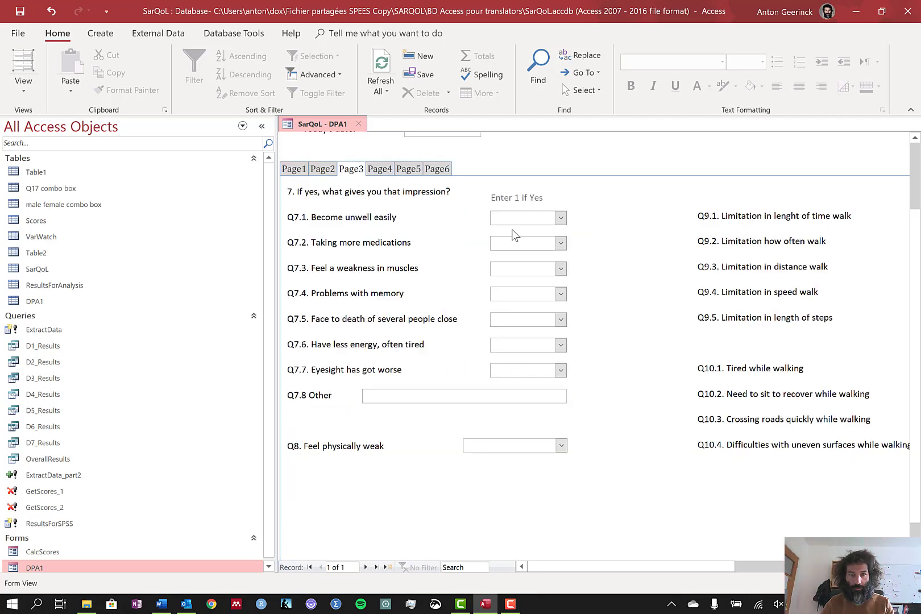
click(545, 217)
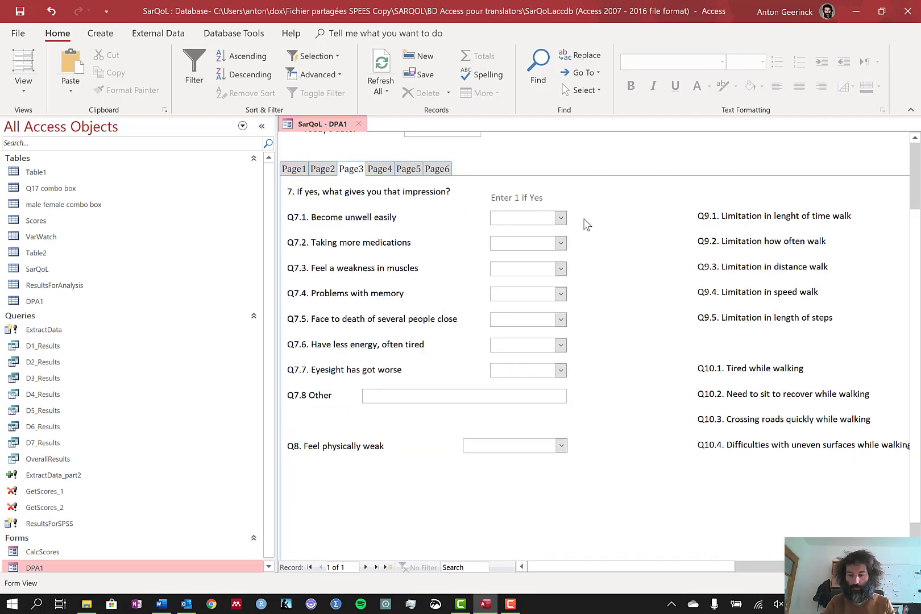
text(1)
key(Tab)
text(1)
key(Tab)
key(Tab)
key(Tab)
key(Tab)
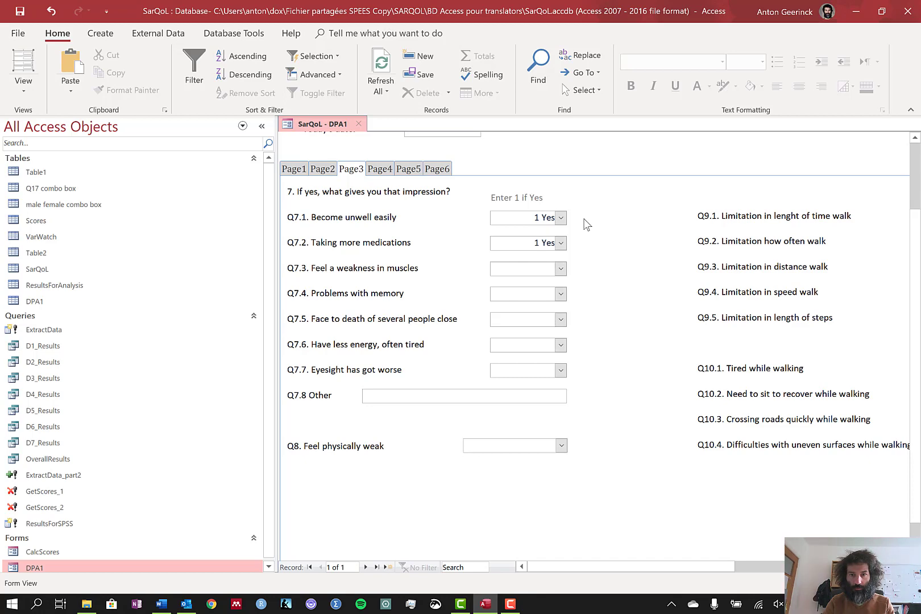
text(1 Yes)
key(Tab)
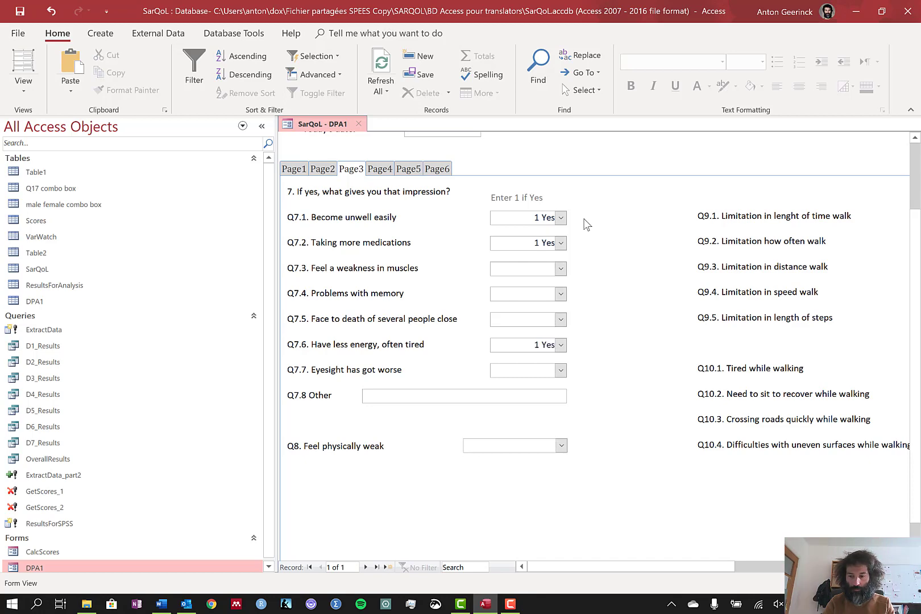
Answer Q8 with Yes, somewhat, Q9 items with Some and Q10 items with Occasionally
key(Tab)
key(Tab)
text(2)
key(Tab)
text(2)
key(Tab)
text(2)
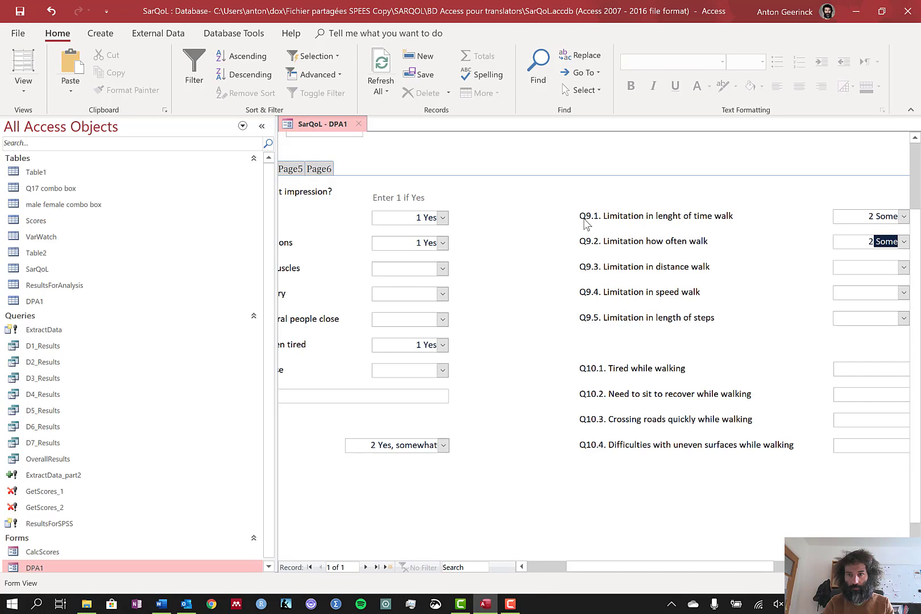
key(Tab)
key(2)
key(Tab)
key(2)
key(Tab)
key(2)
key(Tab)
key(2)
key(Tab)
key(2)
key(Tab)
key(2)
key(Tab)
key(2)
key(Tab)
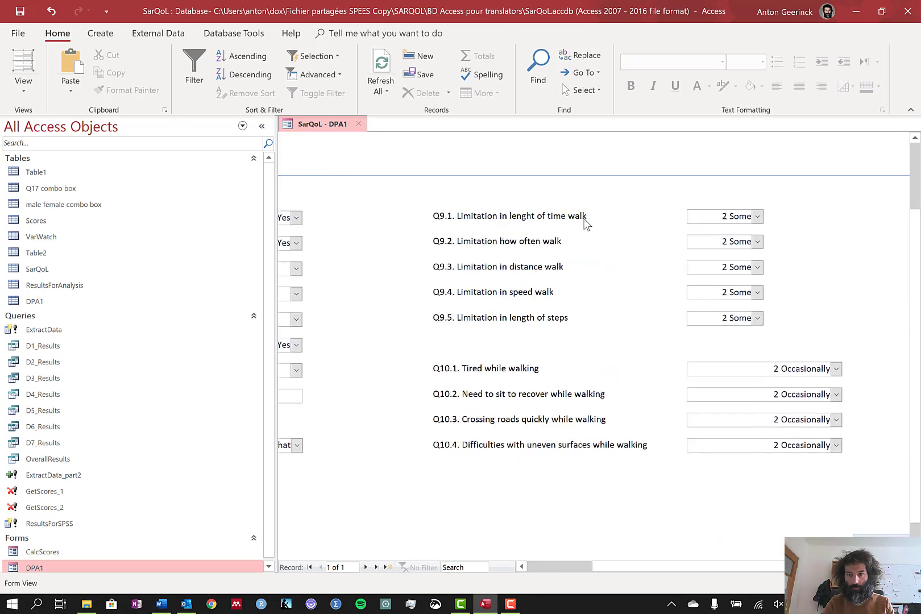
scroll(504, 315, up, 2)
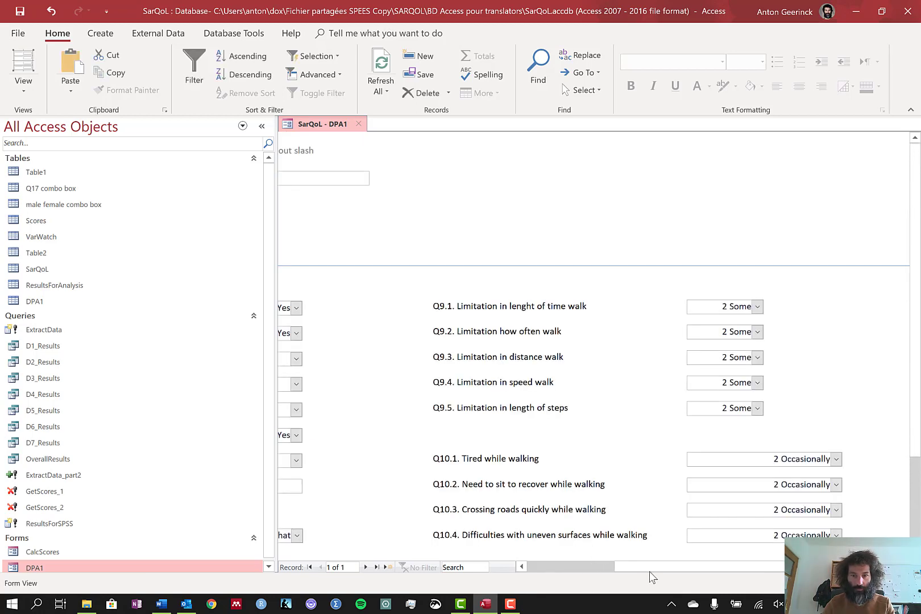
click(401, 257)
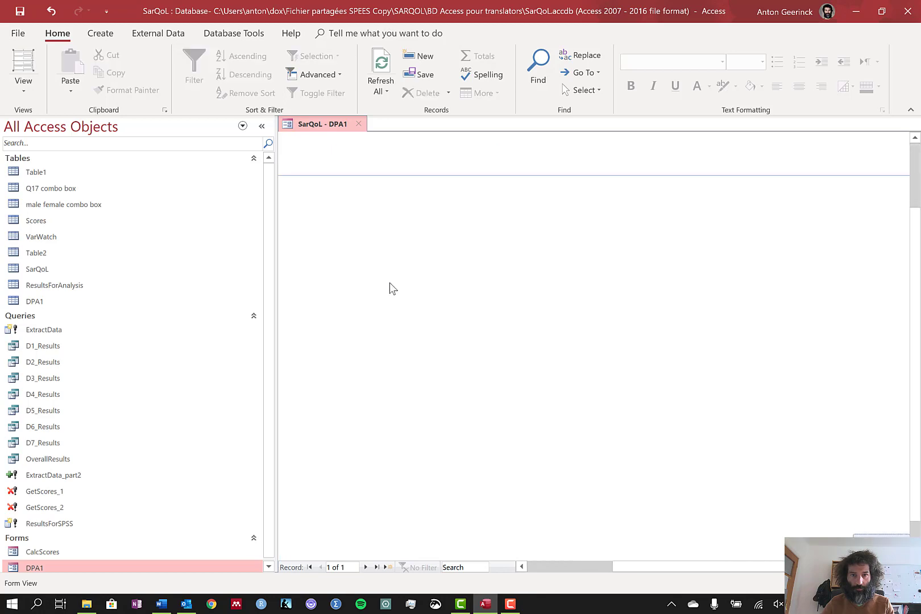
Answer Q11 and Q12 with 3 Rarely and Q13 with 3 Yes, a little, dismissing the not-in-list error
drag(672, 569, 587, 568)
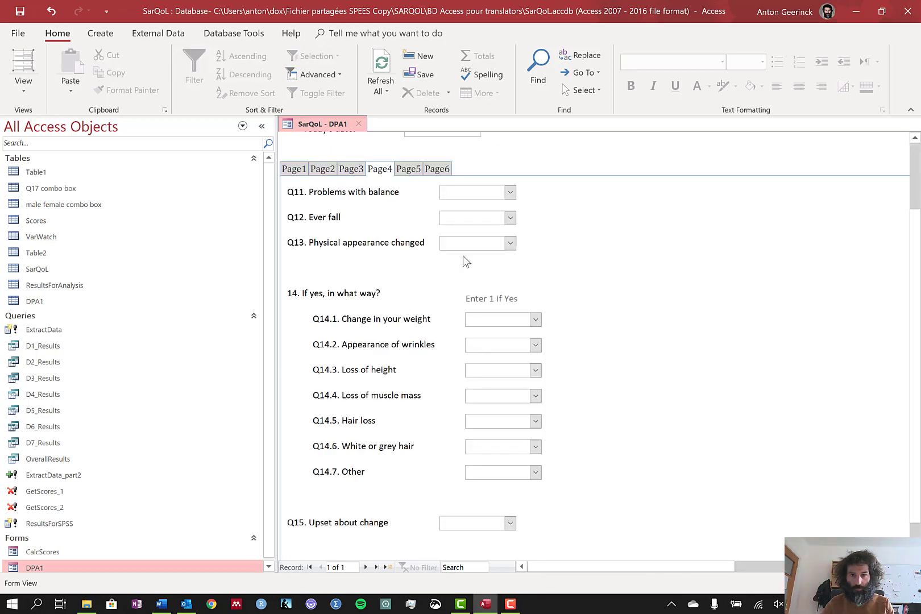
click(511, 195)
click(506, 229)
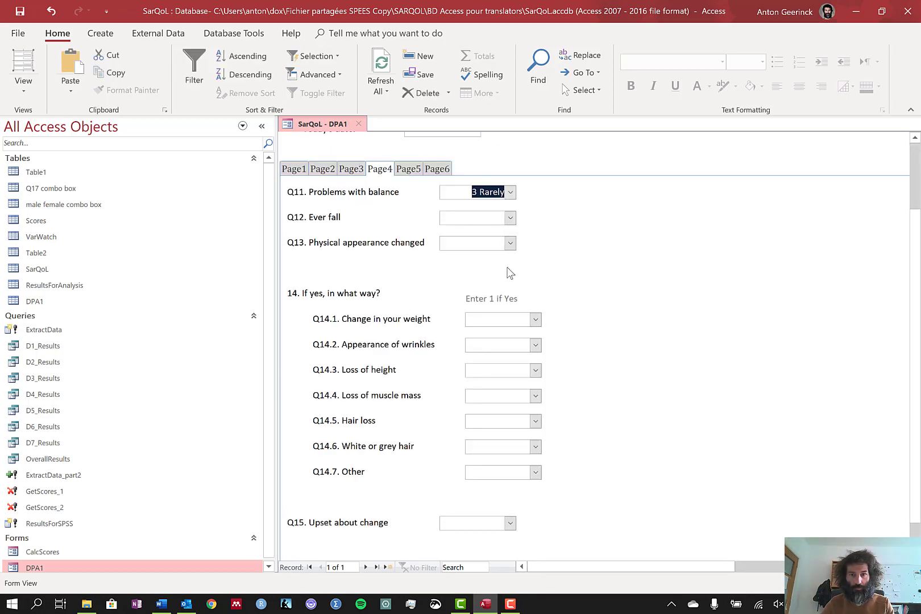
key(Tab)
text(3)
key(Tab)
text(3)
key(Tab)
text(3)
key(Tab)
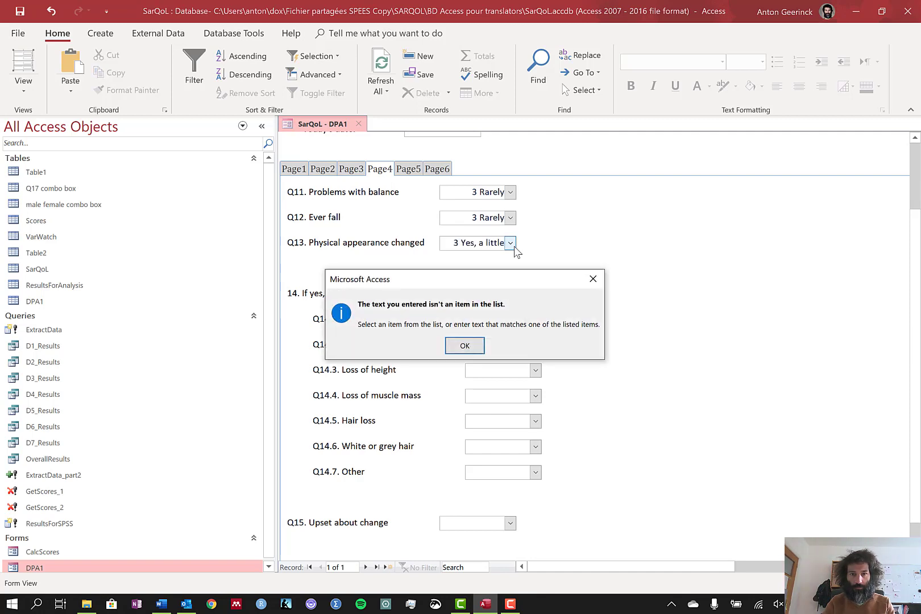
click(458, 345)
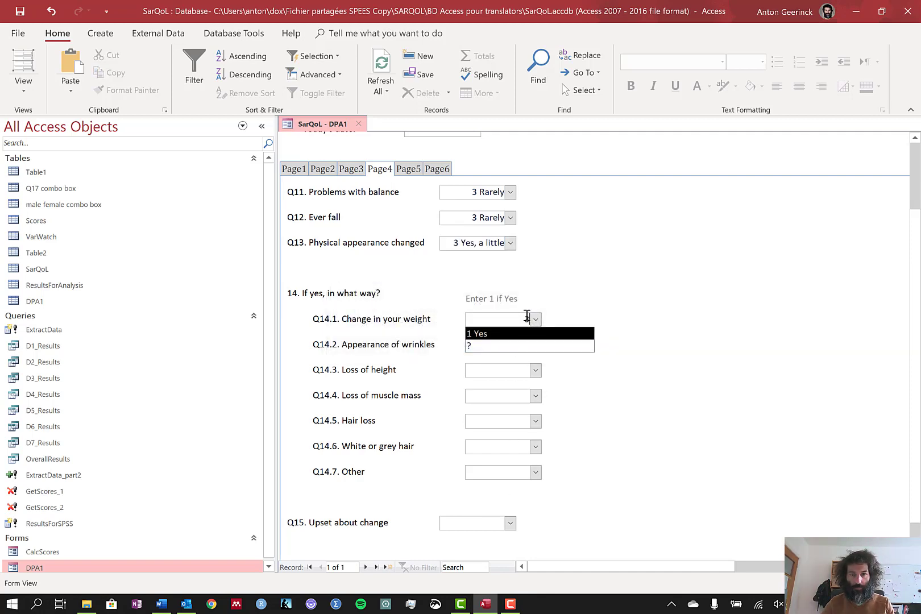
Answer Q14.1, Q14.2 and Q14.6 with 1 Yes and Q15 with 2 Some
click(526, 332)
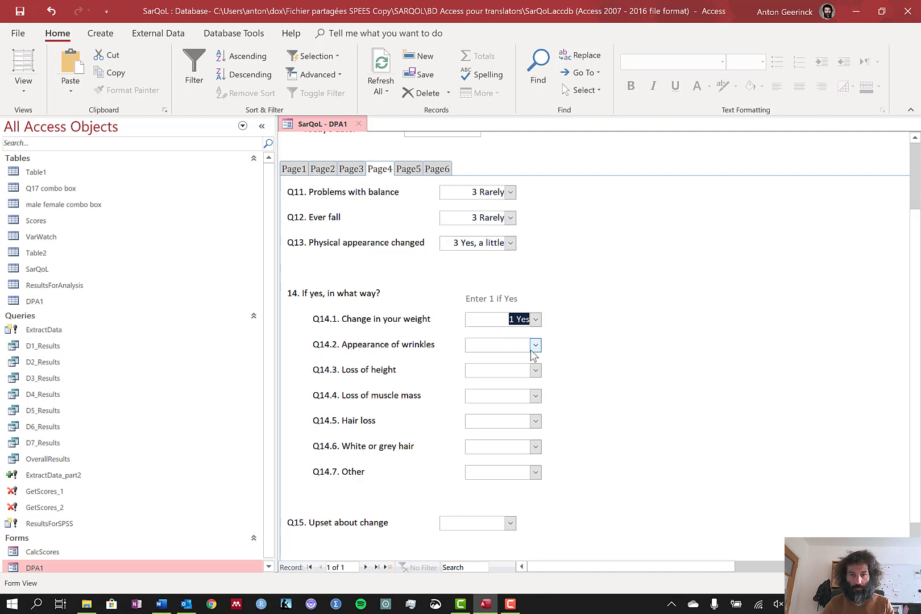
click(532, 348)
click(524, 359)
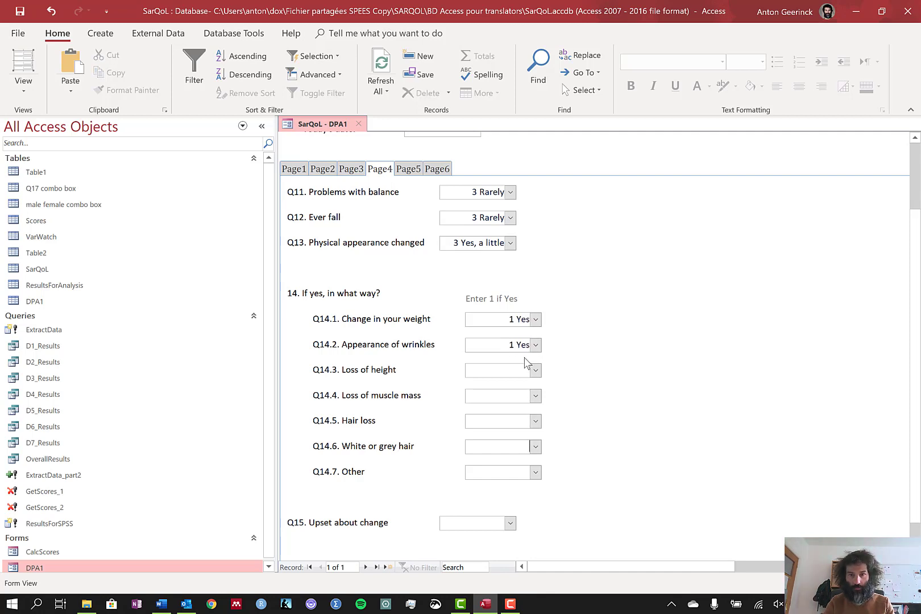
text(1)
key(Tab)
key(Tab)
text(2)
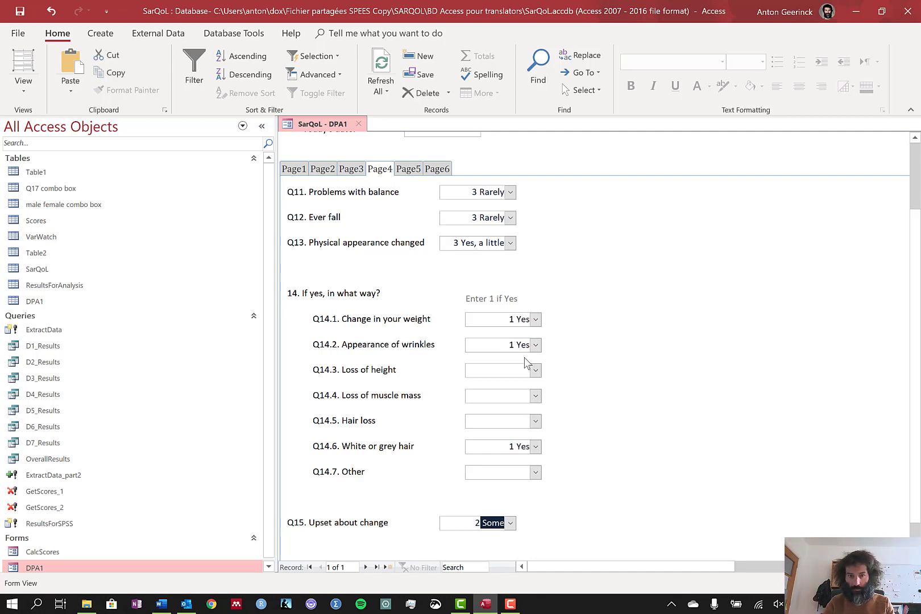
key(Tab)
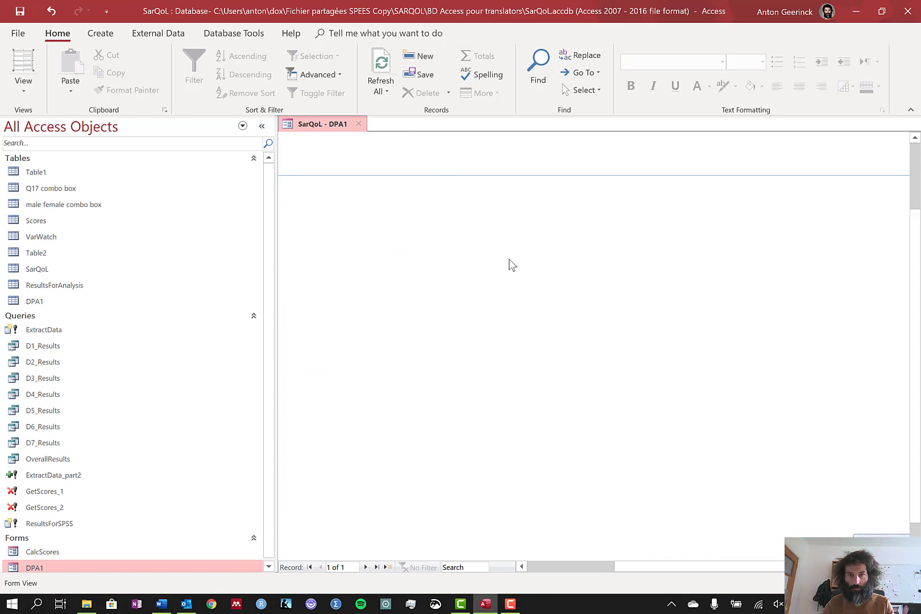
Answer Q16 Feel frail with 2 Occasionally and every Q17 item with 2 Great difficulty
click(544, 567)
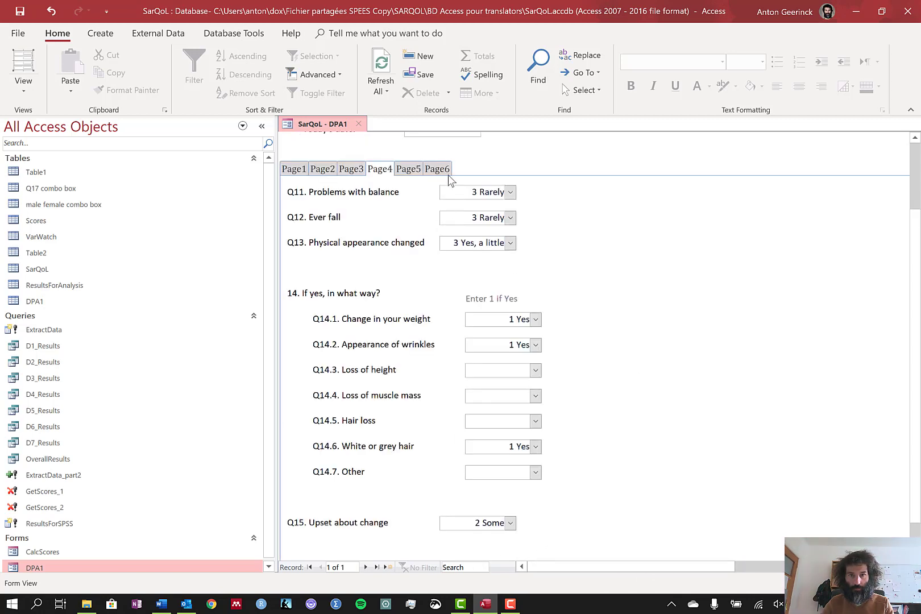
click(459, 194)
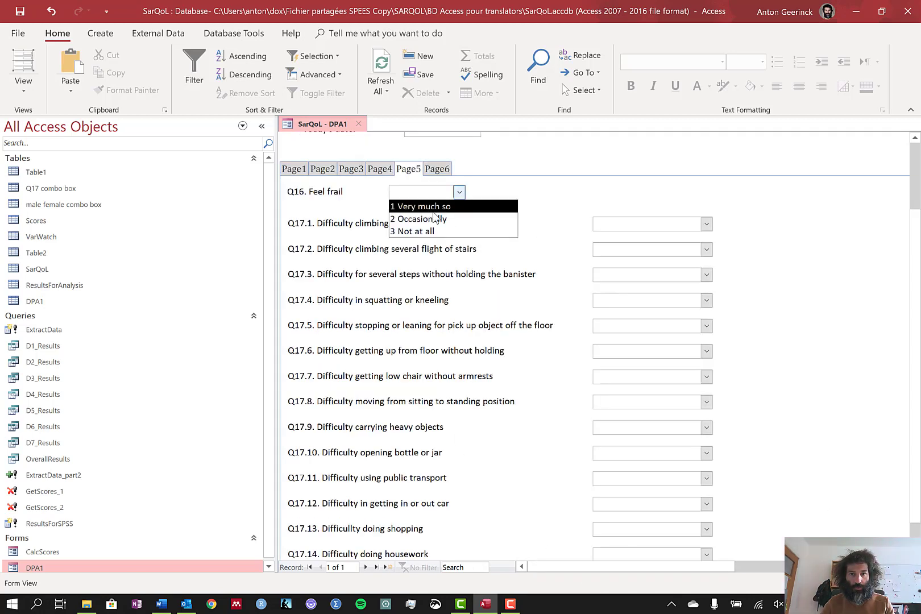
click(462, 218)
click(707, 224)
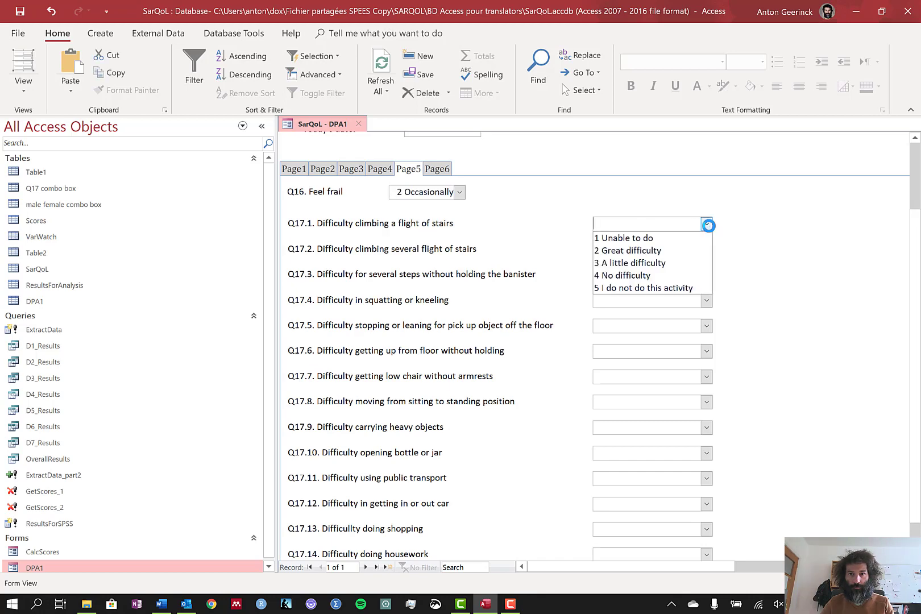
click(708, 236)
text(2	2	2	2	2	2	2	2	2	)
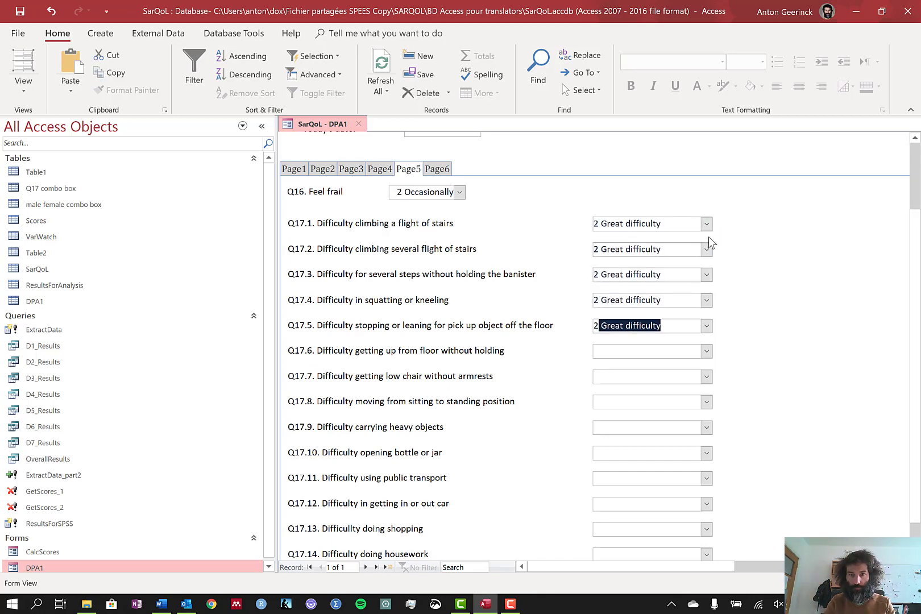
text(2	2	2	2)
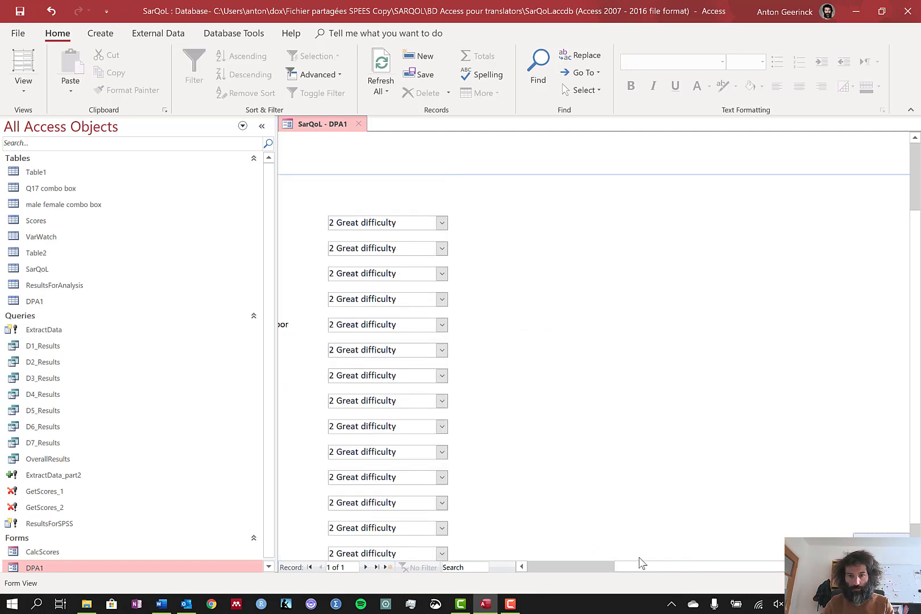
drag(647, 568, 560, 567)
Answer Page6: Q18 and Q20 Yes, somewhat, Q19.1 Fear of pain Yes, Q21–Q22 Decreased
click(439, 167)
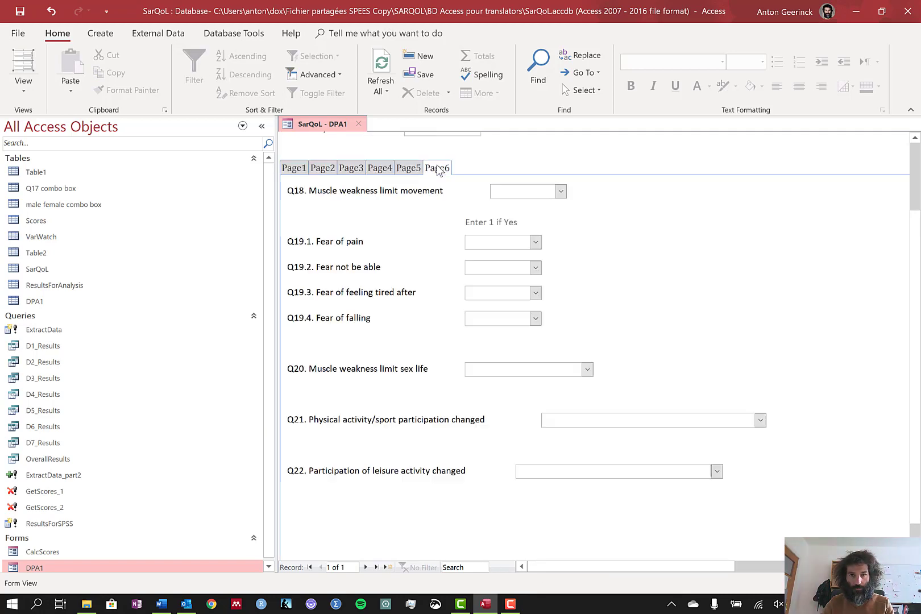
click(561, 191)
click(551, 221)
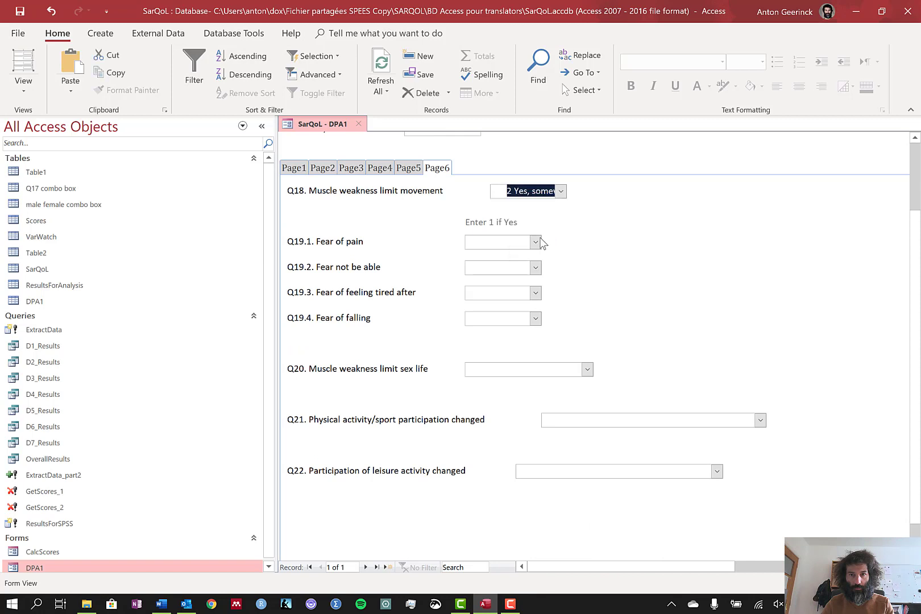
click(536, 242)
click(569, 256)
click(587, 369)
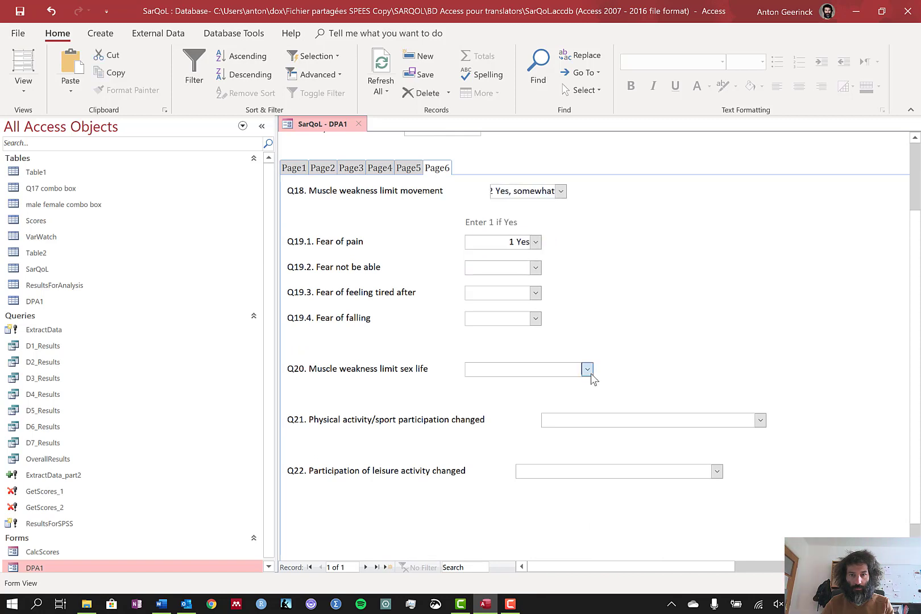
click(569, 407)
click(760, 420)
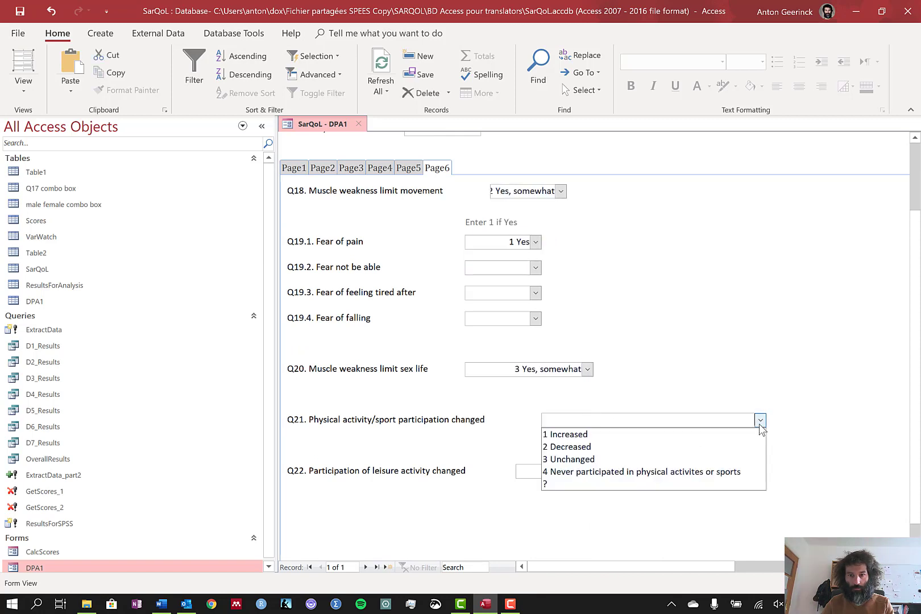
click(677, 446)
click(717, 471)
click(668, 495)
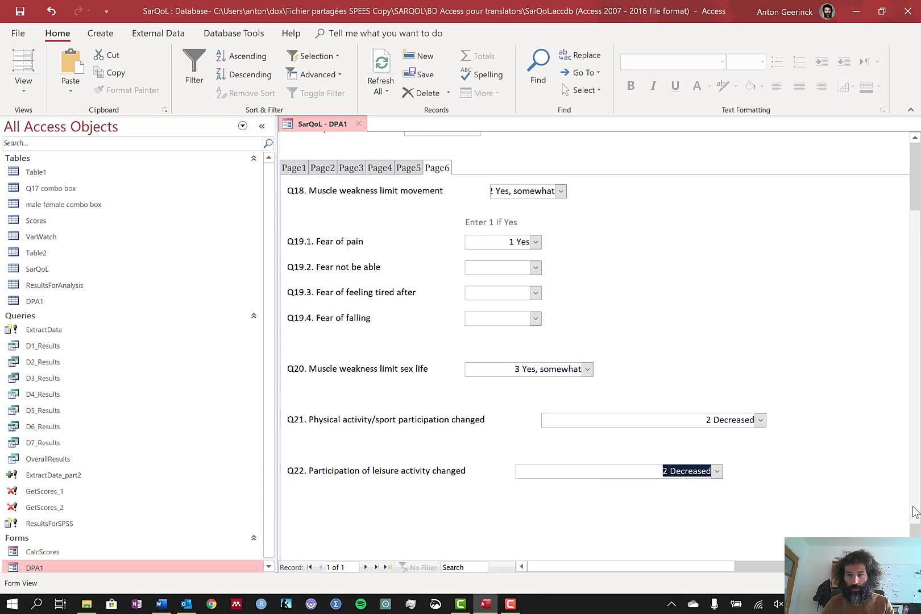
Start a new DPA1 record with Study ID 2 and enter the respondent's name
scroll(626, 341, up, 3)
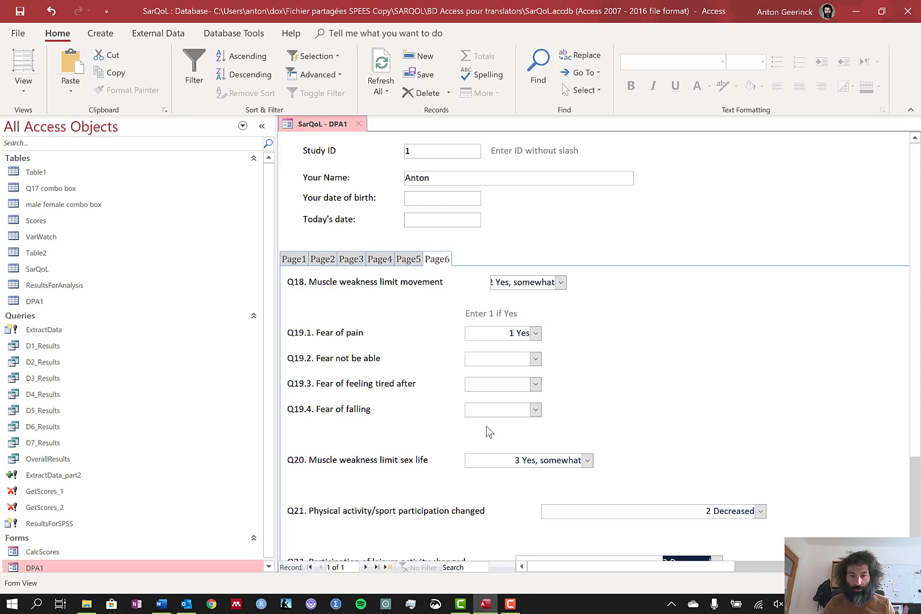
click(365, 568)
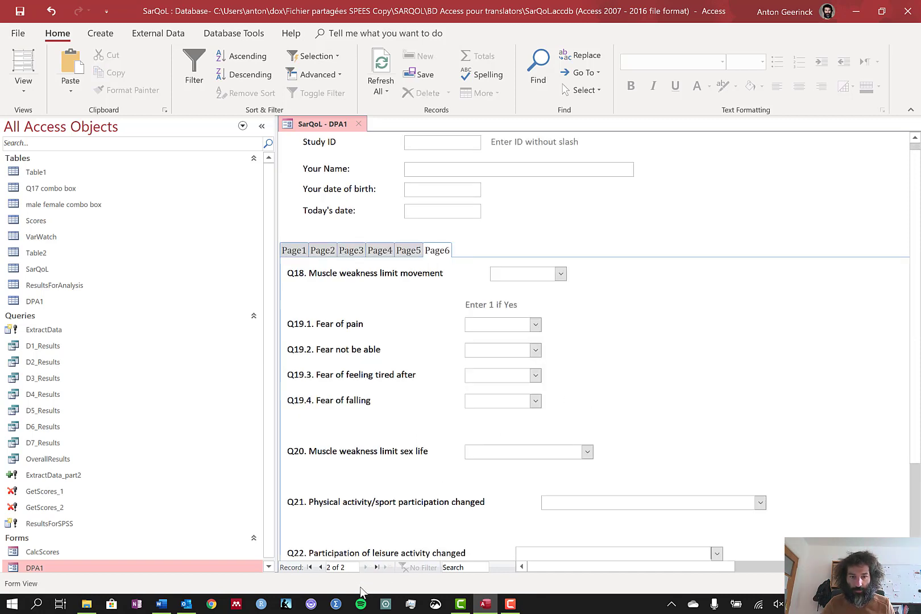
click(321, 568)
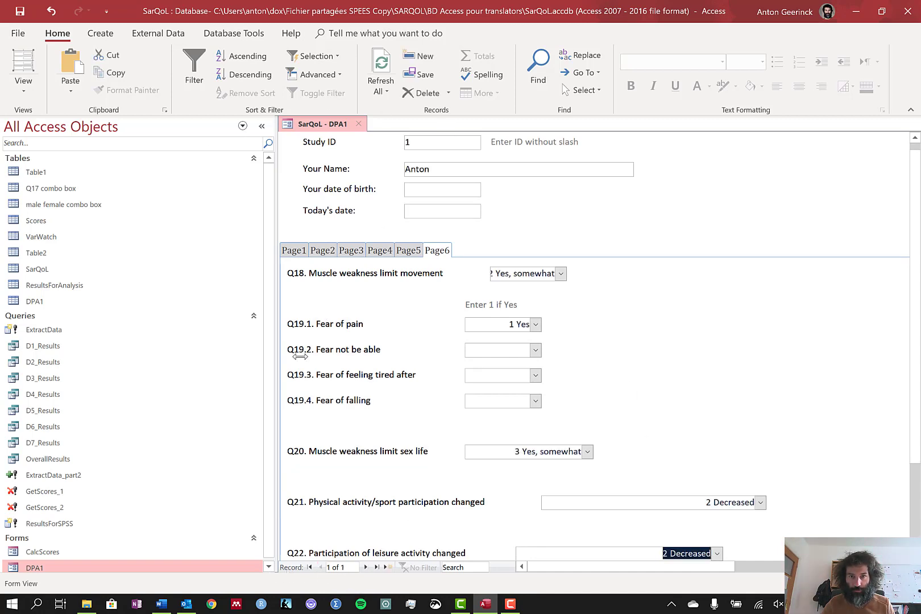
click(365, 567)
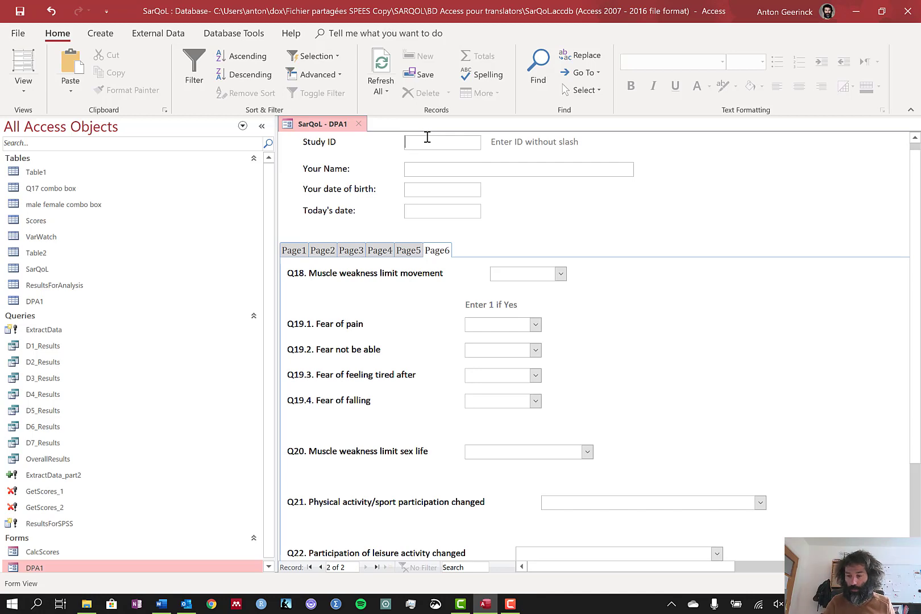
text(2)
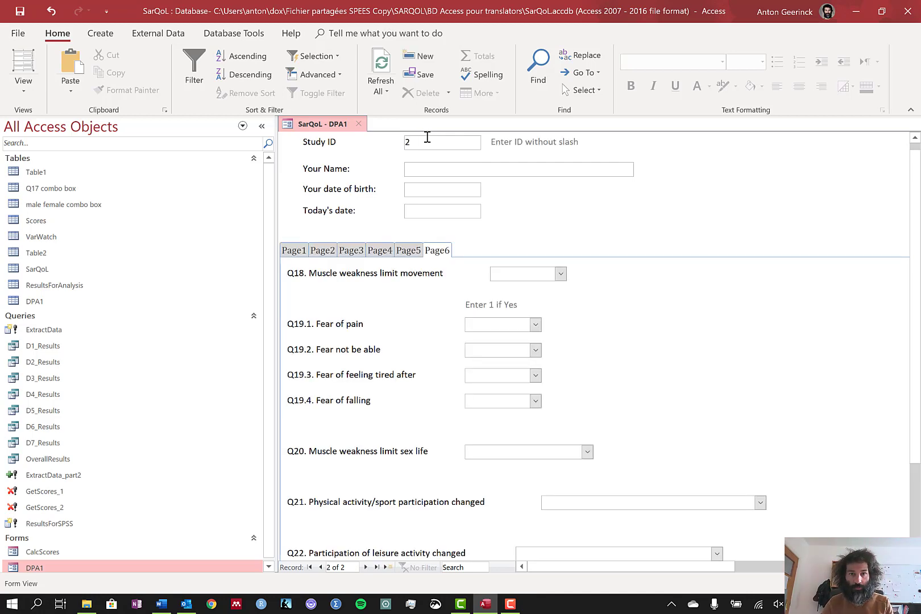
key(Tab)
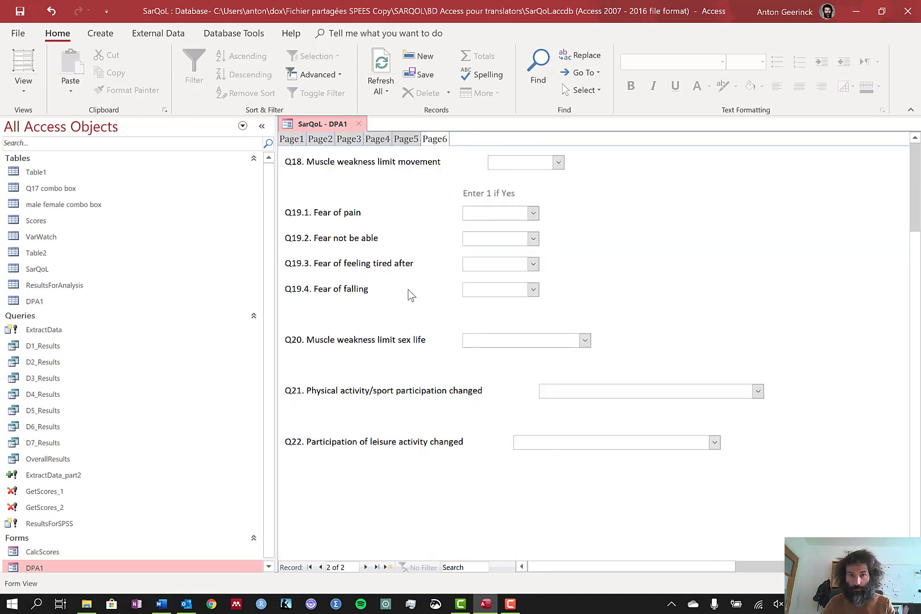
scroll(412, 237, up, 2)
text(wil)
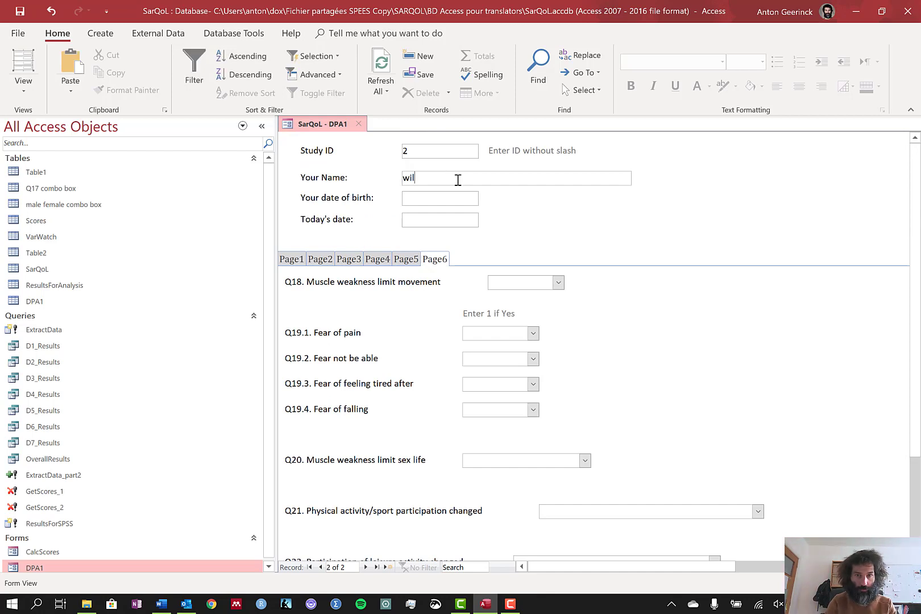
text(lem)
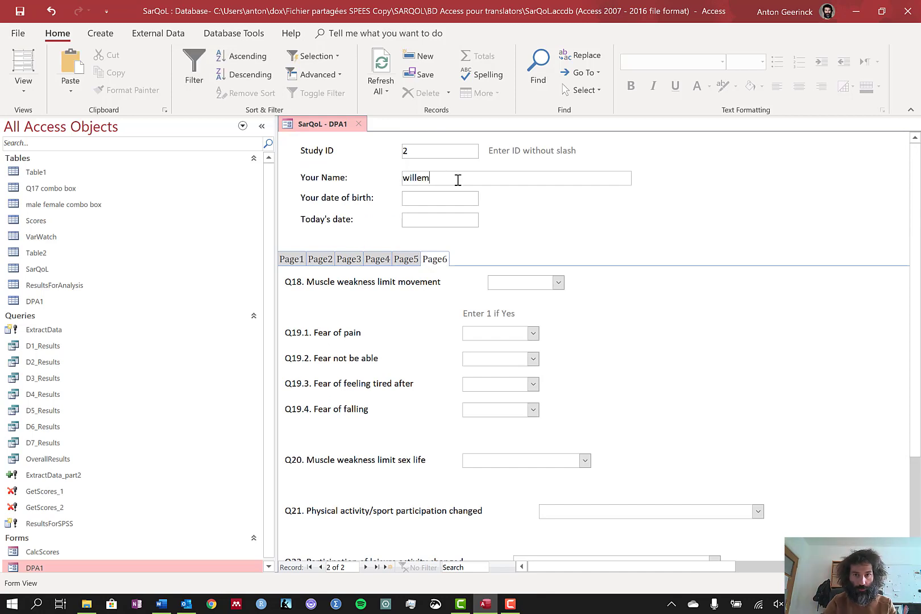
On Page1 of record 2, answer Q1.1–Q1.6 with 1 A lot
click(292, 259)
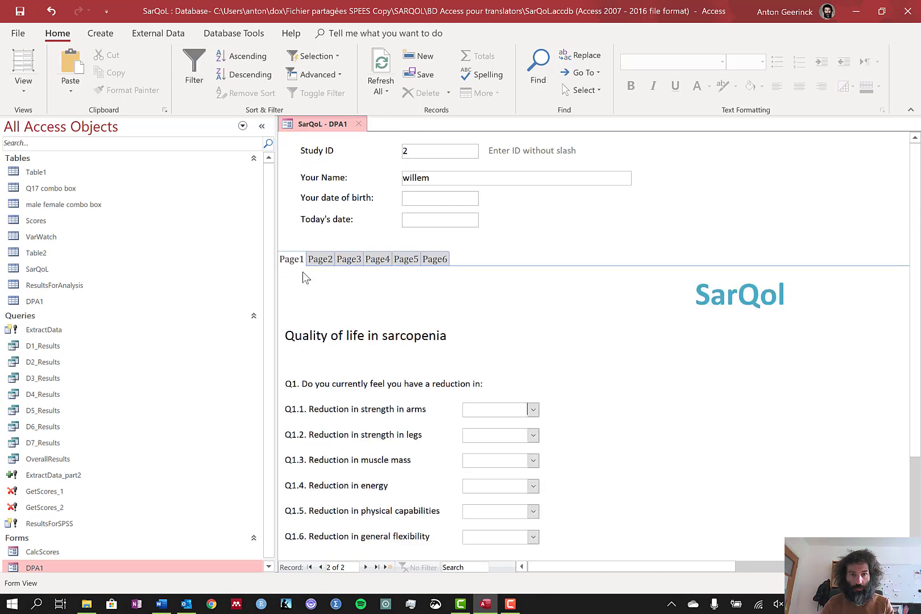
click(521, 412)
text(1 A lot)
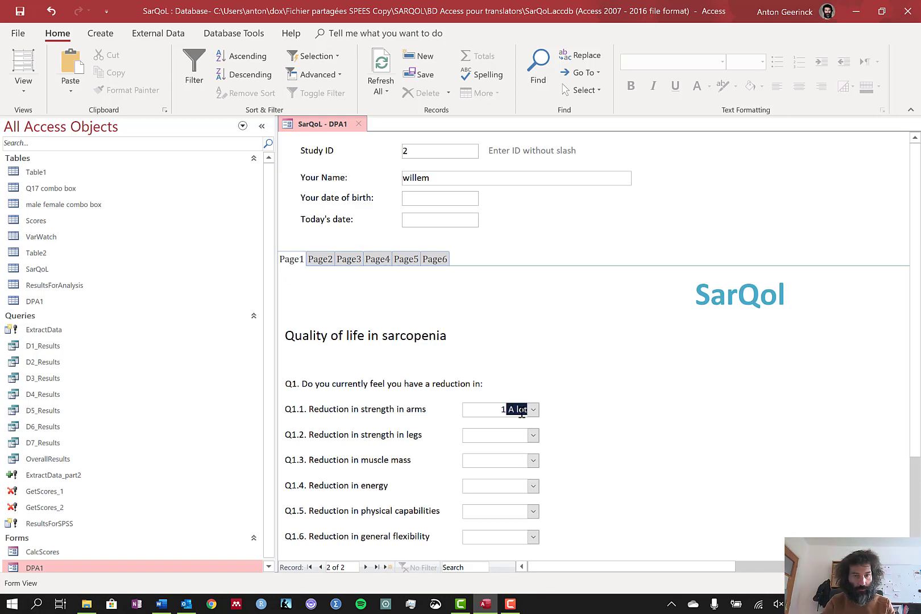
key(Tab)
key(1)
key(Tab)
key(1)
key(Tab)
key(1)
key(Tab)
key(1)
key(Tab)
key(1)
key(Tab)
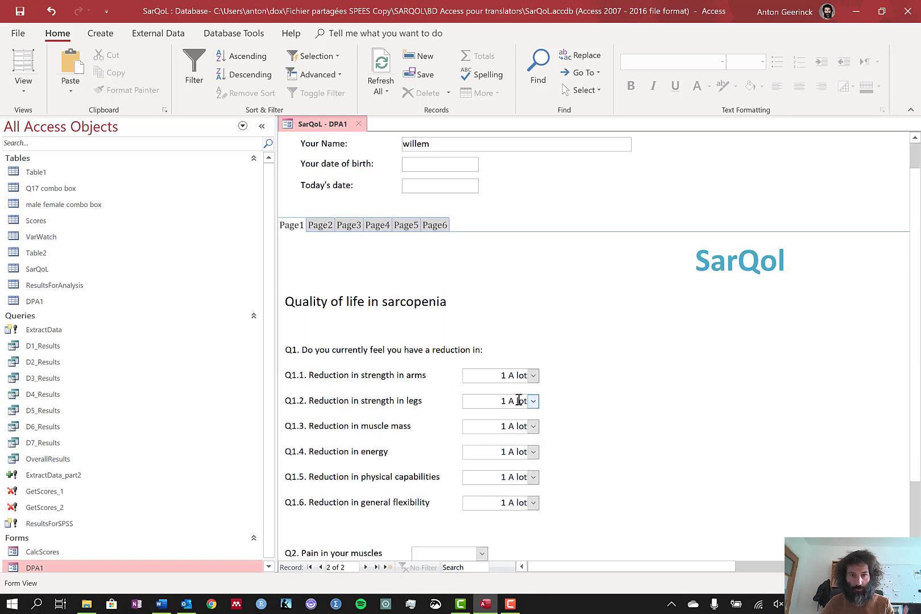
key(Tab)
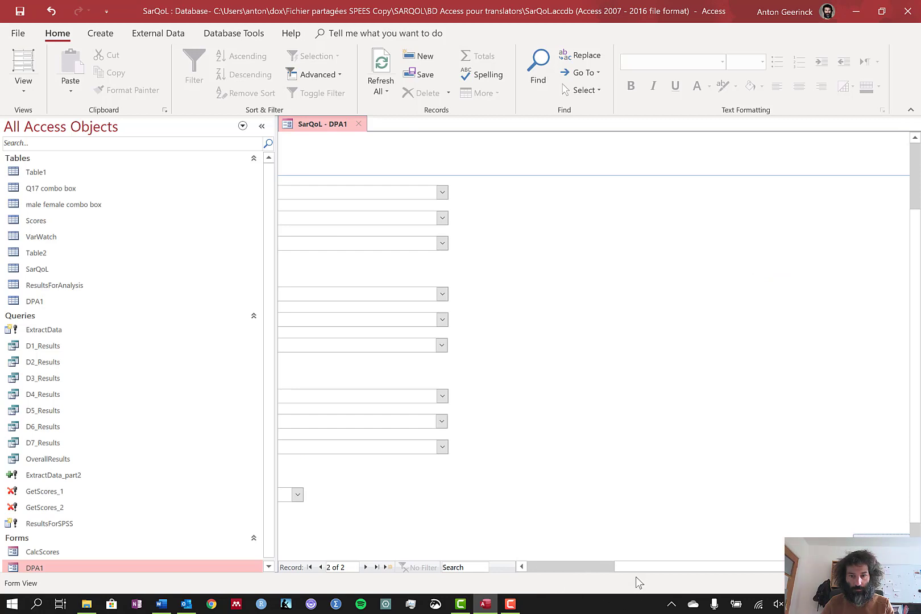
On Page2, answer Q3.1–Q5.3 with 3 Rarely
drag(602, 567, 516, 568)
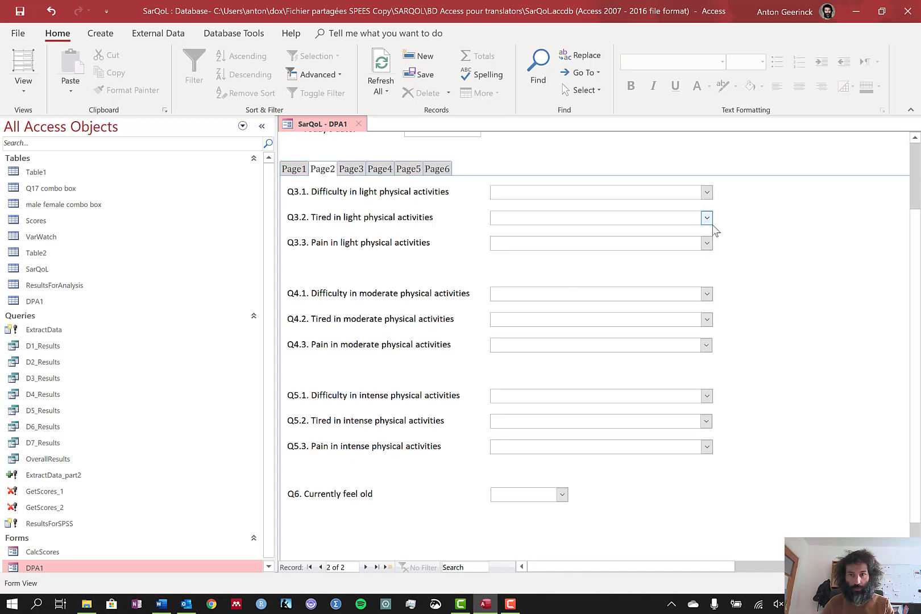
click(696, 192)
text(3	3	3)
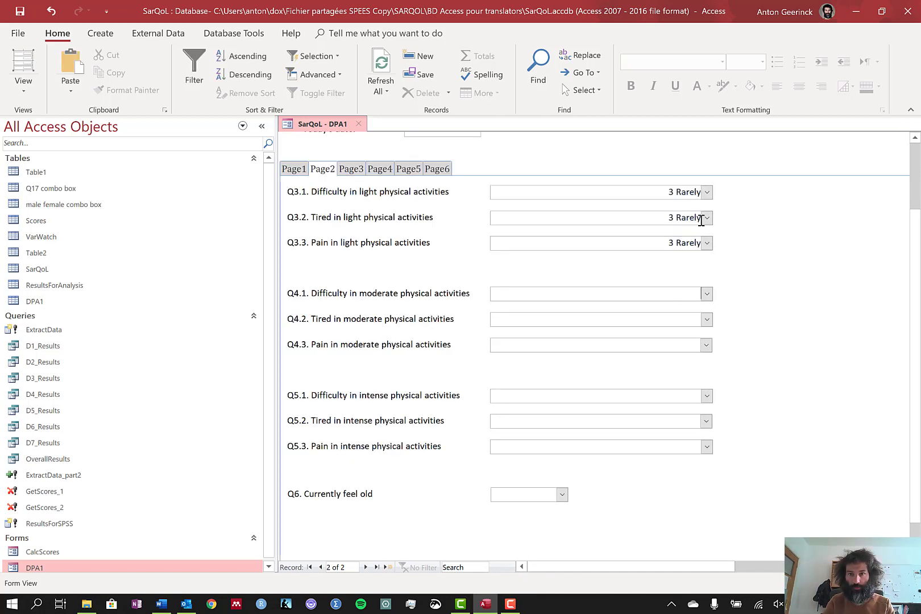
text(	3	3	3	3	3	3)
key(Tab)
key(Tab)
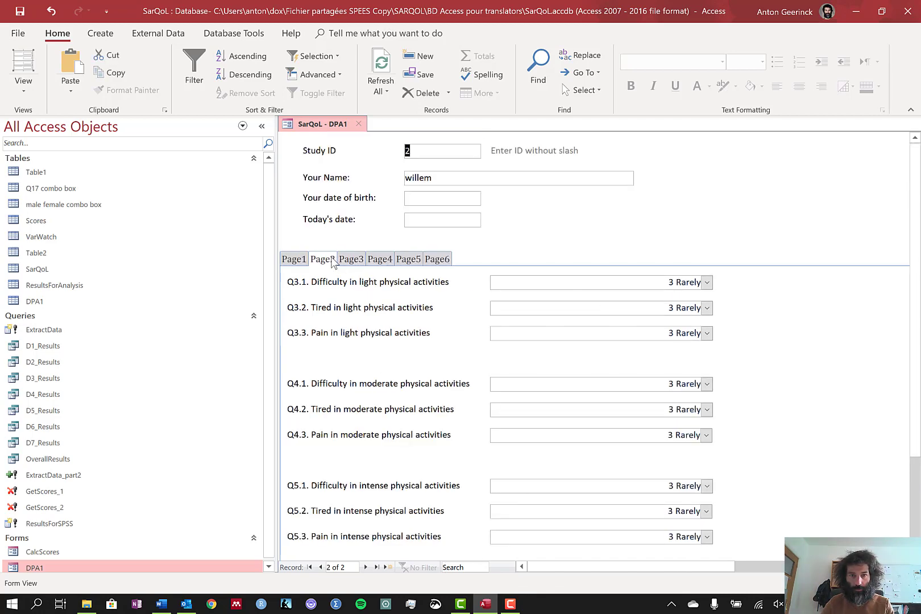
On Page3, answer Q9.1 with 3 A little, Q9.2–Q9.5 with 4 None, Q10.1–Q10.4 with 4 Never
click(352, 260)
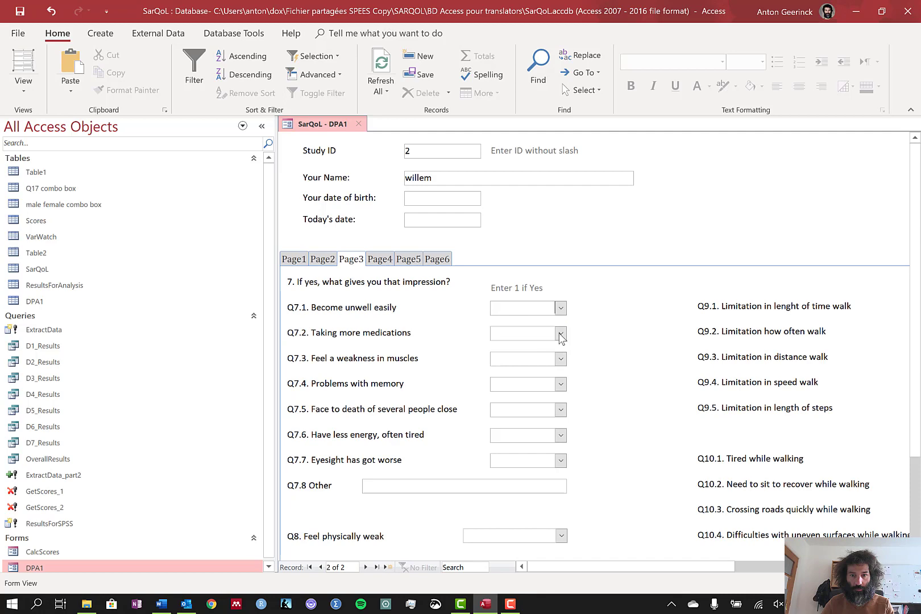
drag(704, 566, 777, 568)
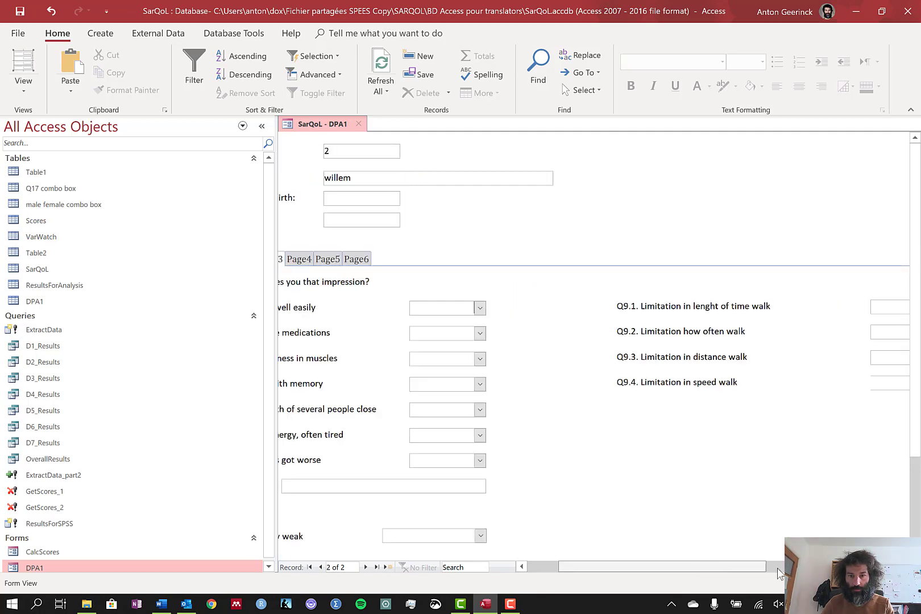
click(693, 307)
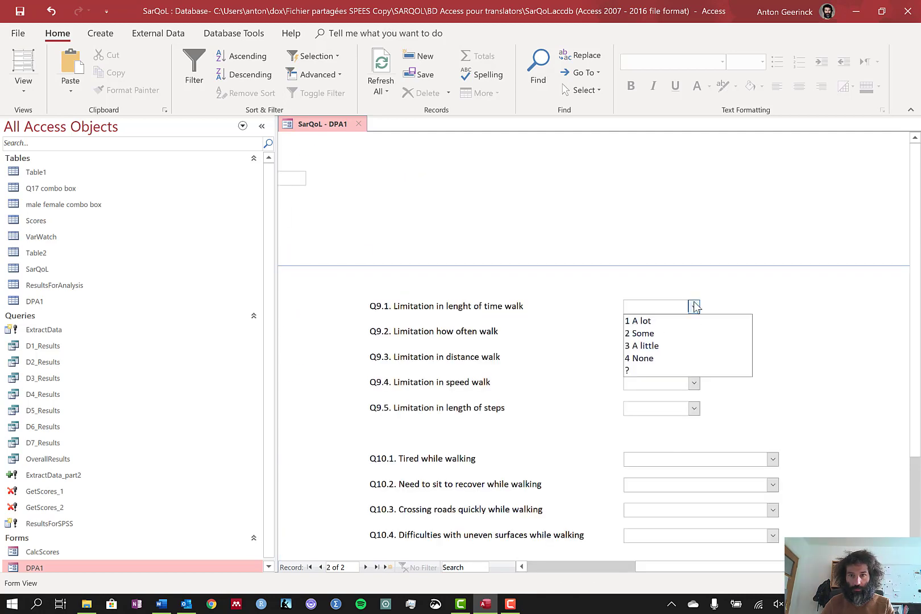
click(654, 345)
key(Tab)
key(4)
key(Tab)
key(4)
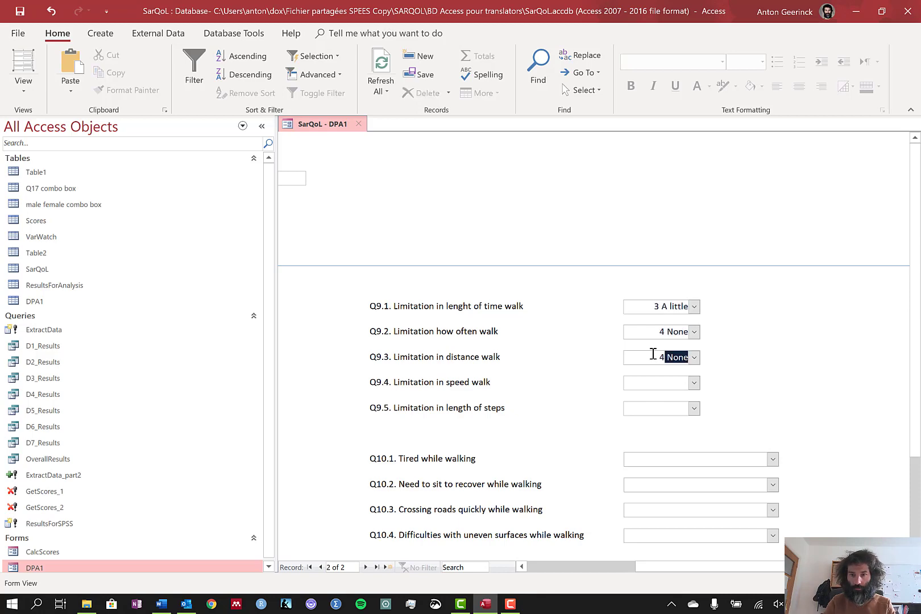
key(Tab)
key(4)
key(Tab)
key(4)
key(Tab)
key(4)
key(Tab)
key(4)
key(Tab)
key(4)
key(Tab)
key(4)
key(Tab)
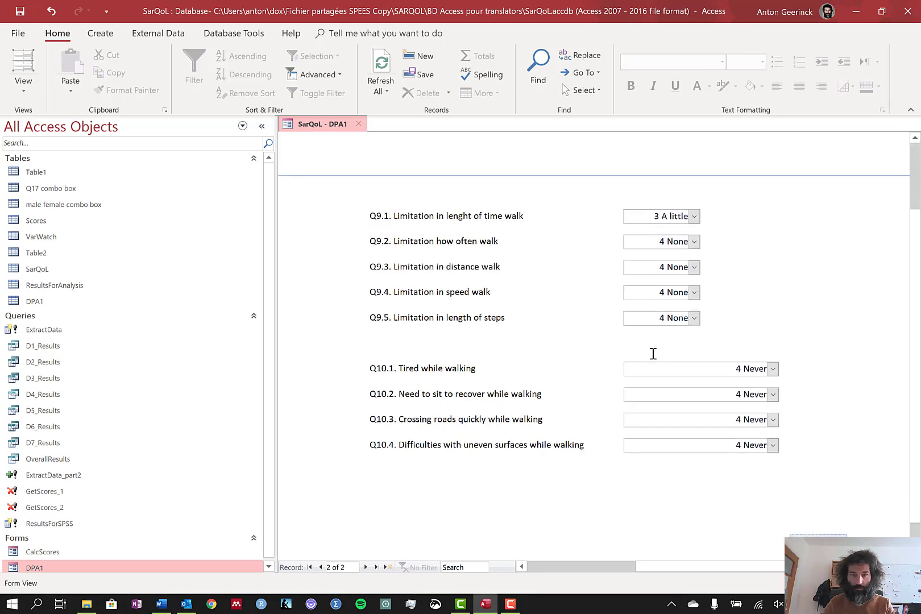
scroll(654, 353, up, 3)
drag(654, 567, 547, 567)
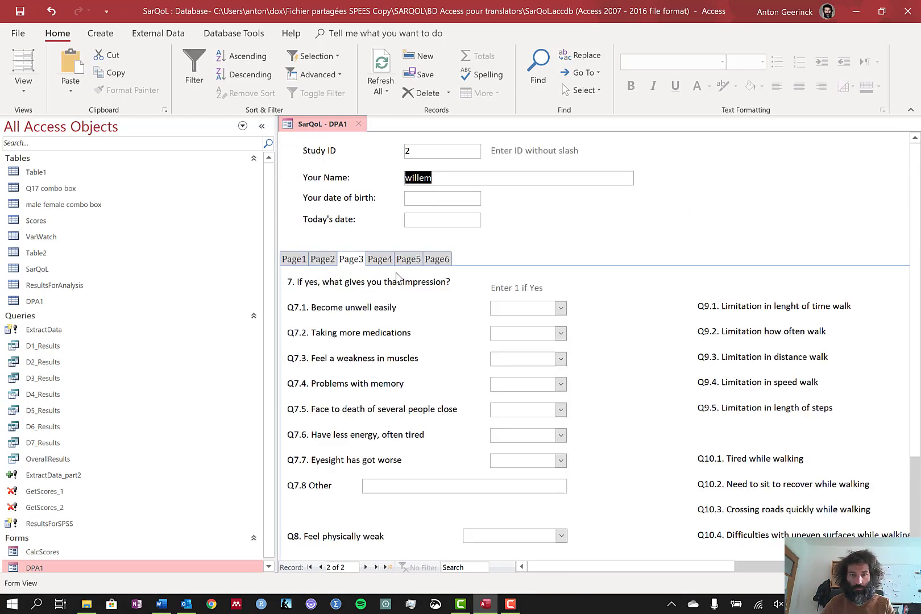
click(378, 259)
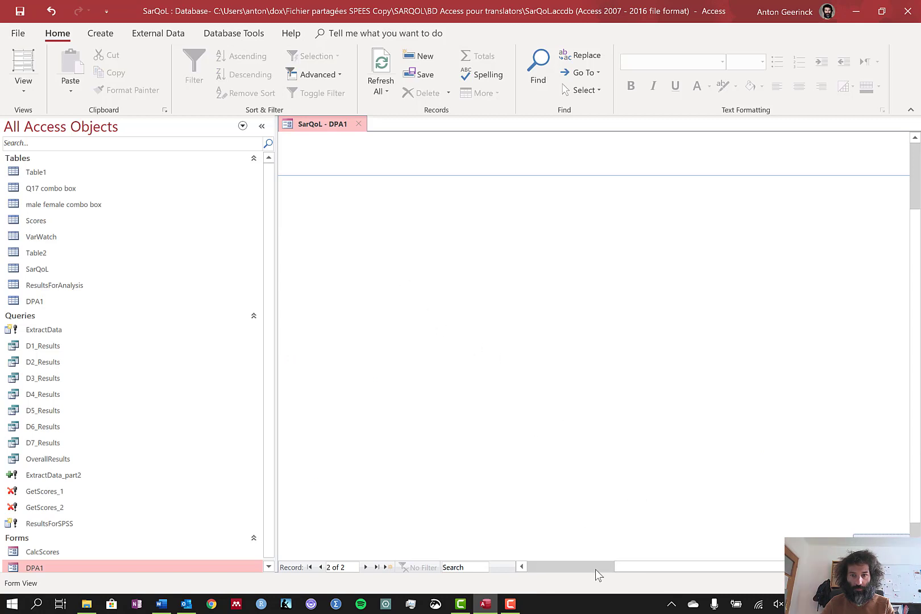
On Page6, answer Q19.1 '1 Yes', Q18 '3 Yes, a little' and Q20 '2 Yes, completely'
click(409, 170)
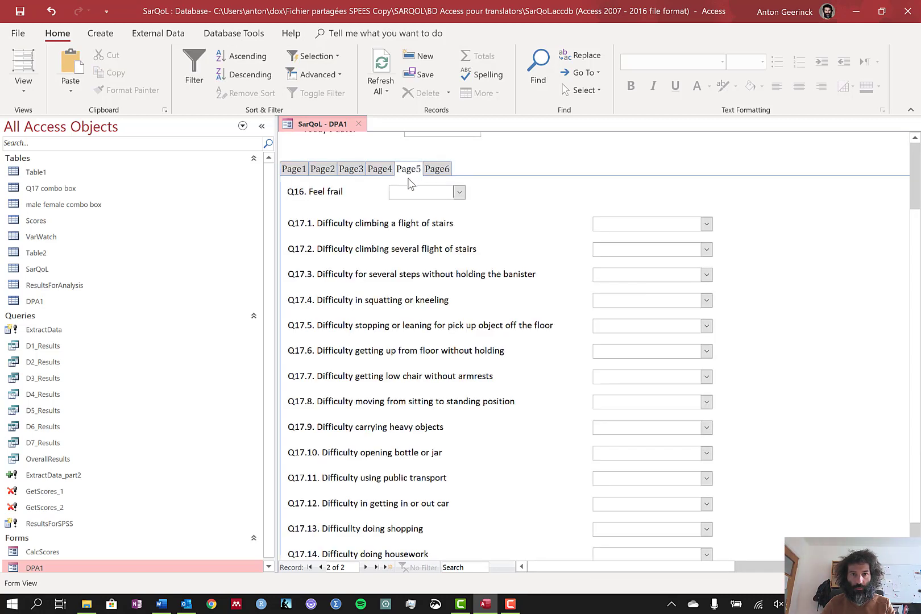
click(438, 170)
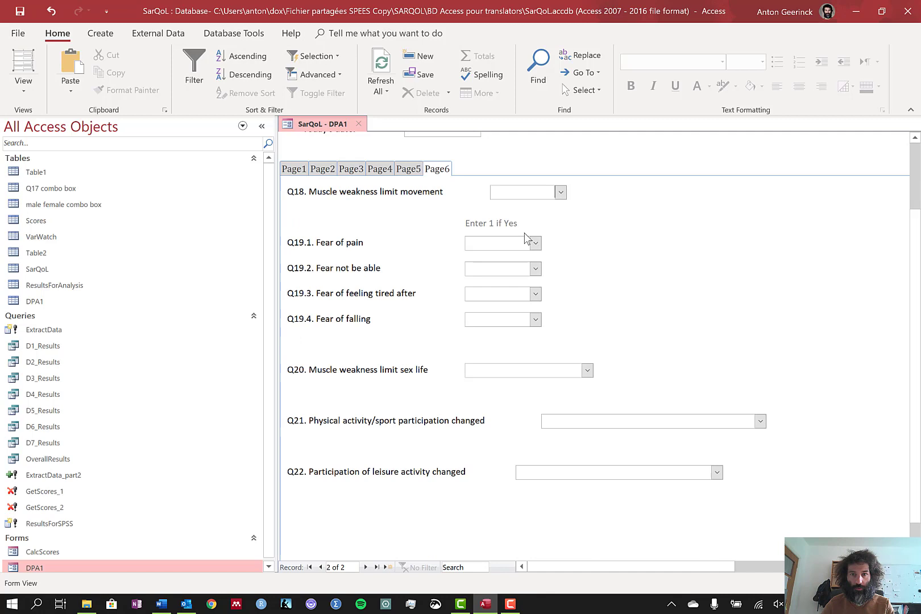
click(535, 245)
click(519, 254)
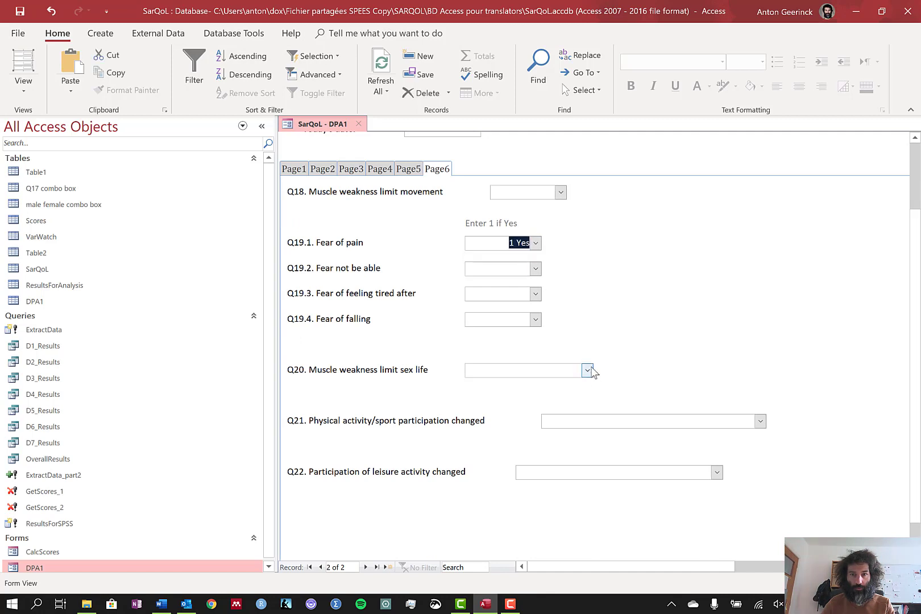
click(561, 192)
click(563, 228)
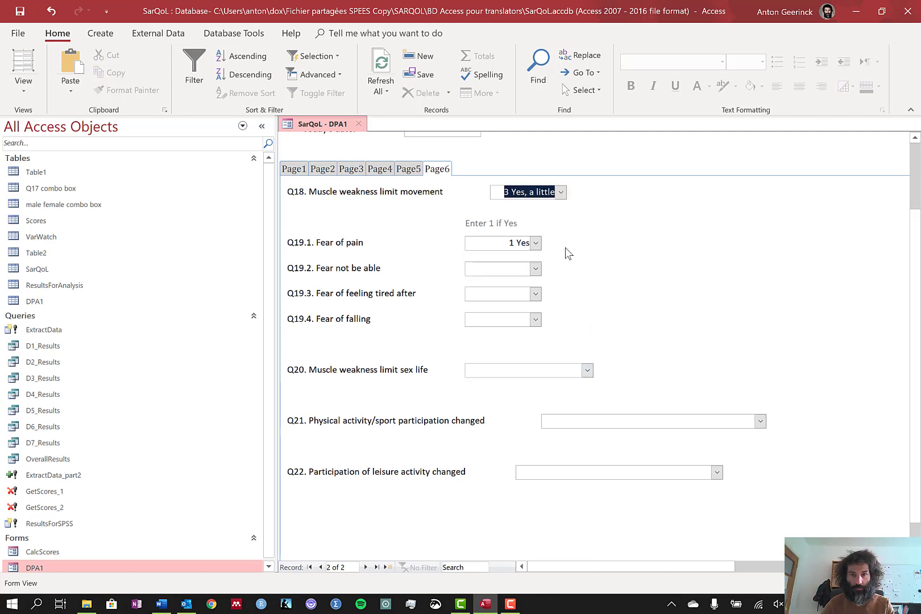
click(588, 371)
click(563, 398)
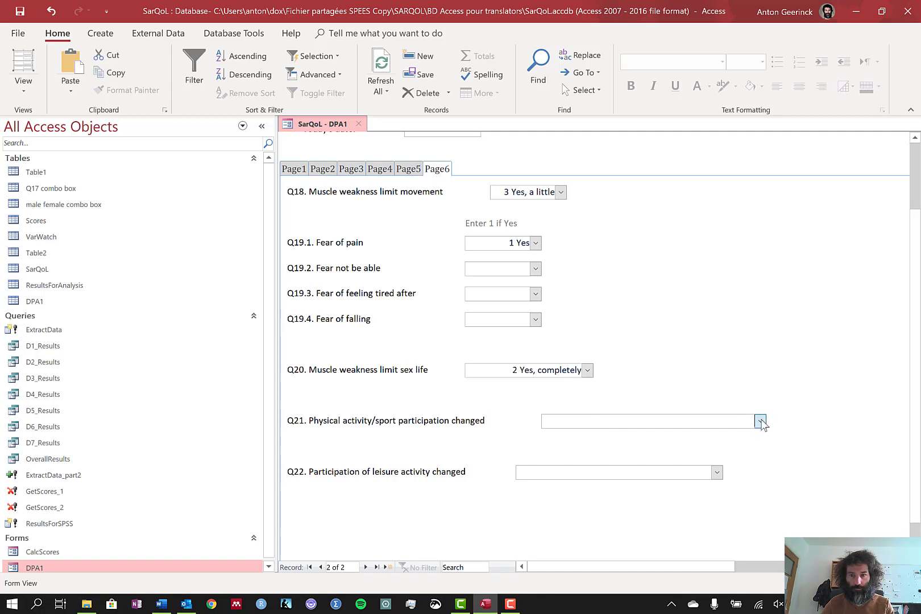
Answer Q21 and Q22 with '2 Decreased', then start blank record 3
click(758, 422)
click(701, 449)
click(717, 472)
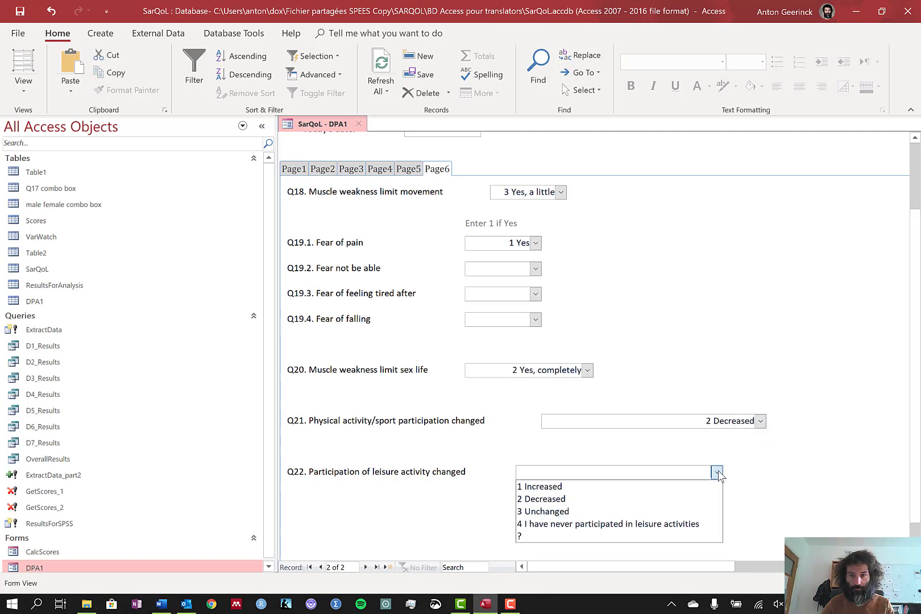
click(663, 499)
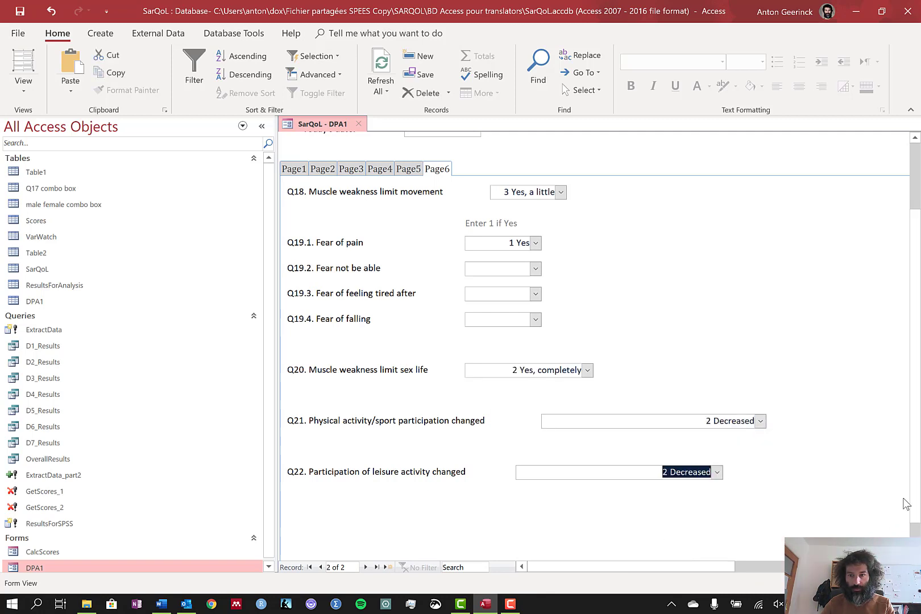
scroll(915, 496, up, 3)
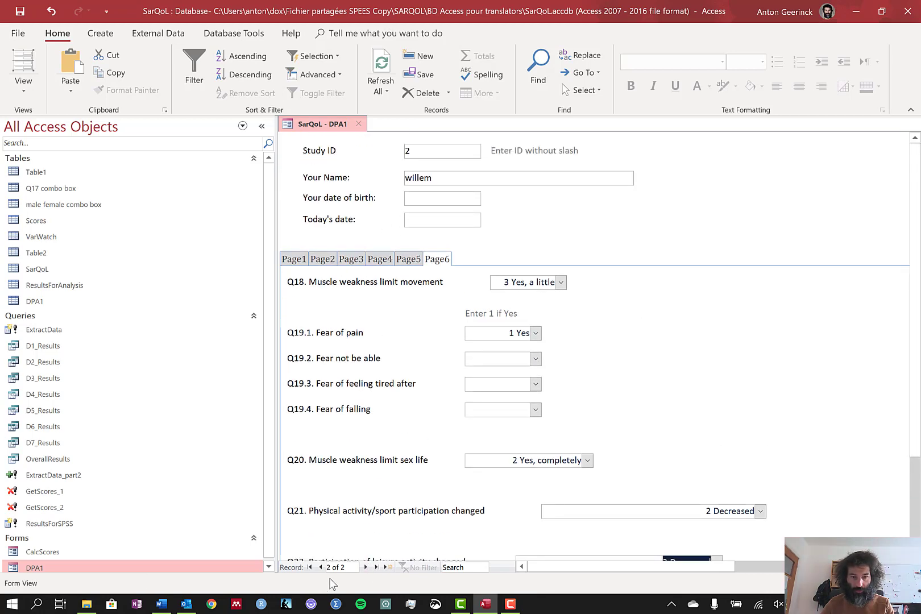
click(365, 568)
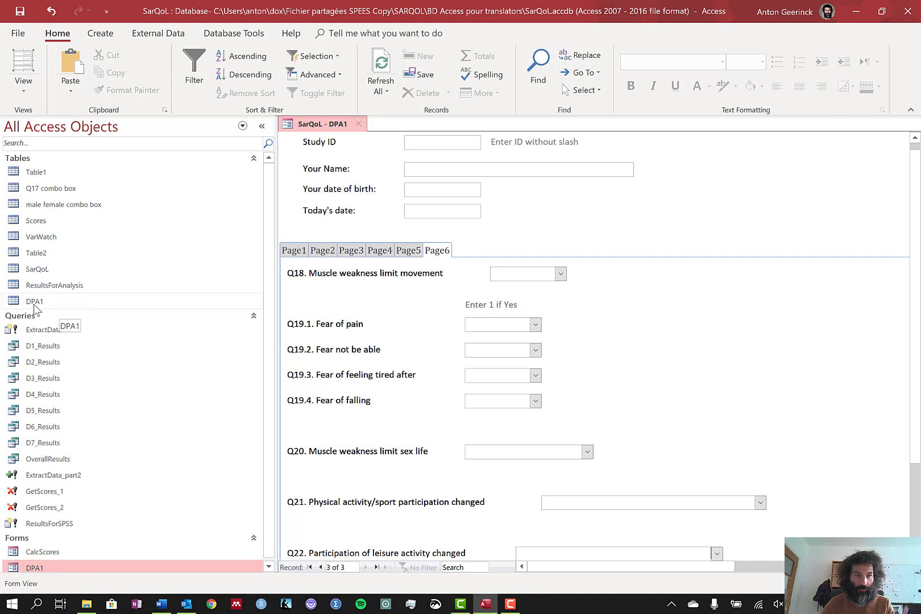
click(36, 303)
double_click(34, 303)
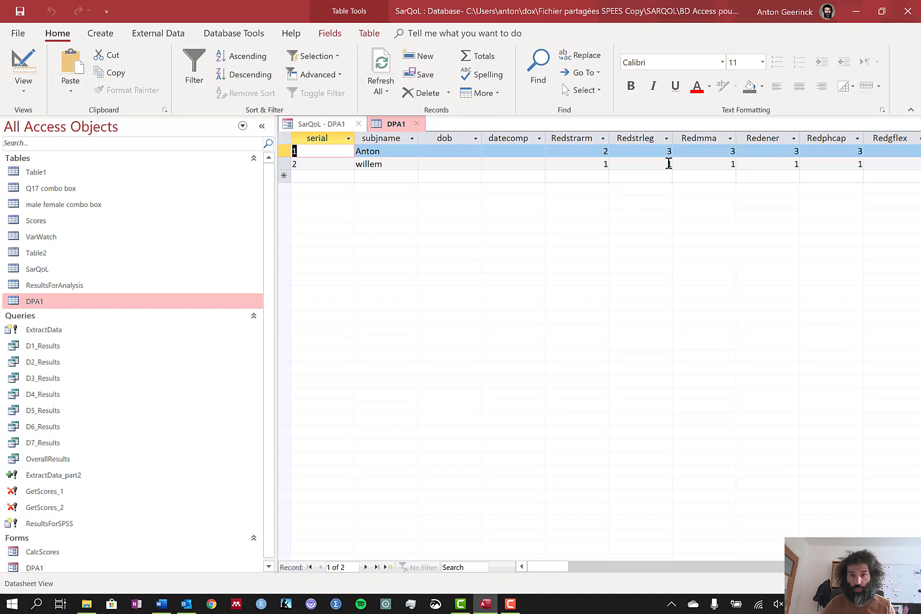
double_click(34, 569)
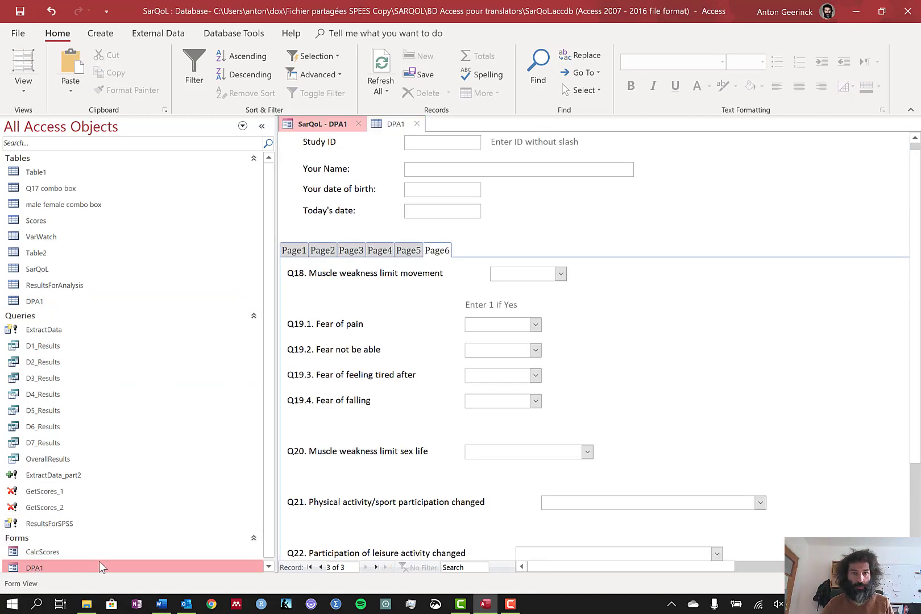
Close the DPA1 table, then minimise the Word instructions document to get back to Access
click(418, 124)
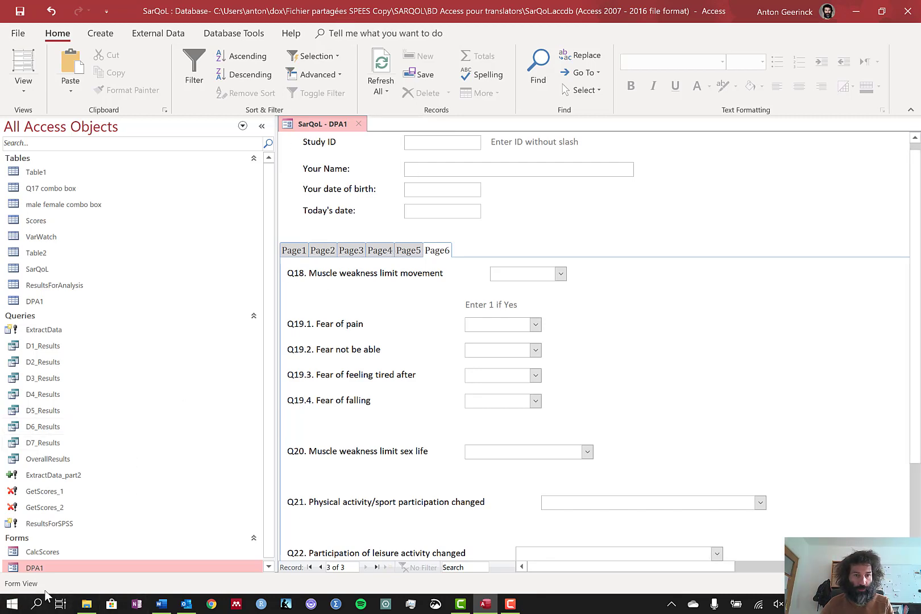
click(162, 604)
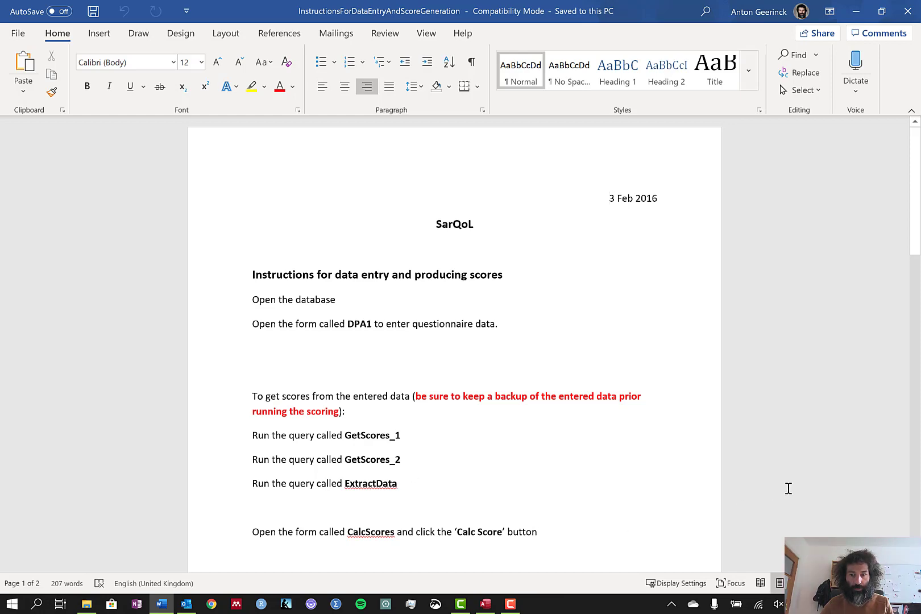
drag(915, 231, 915, 282)
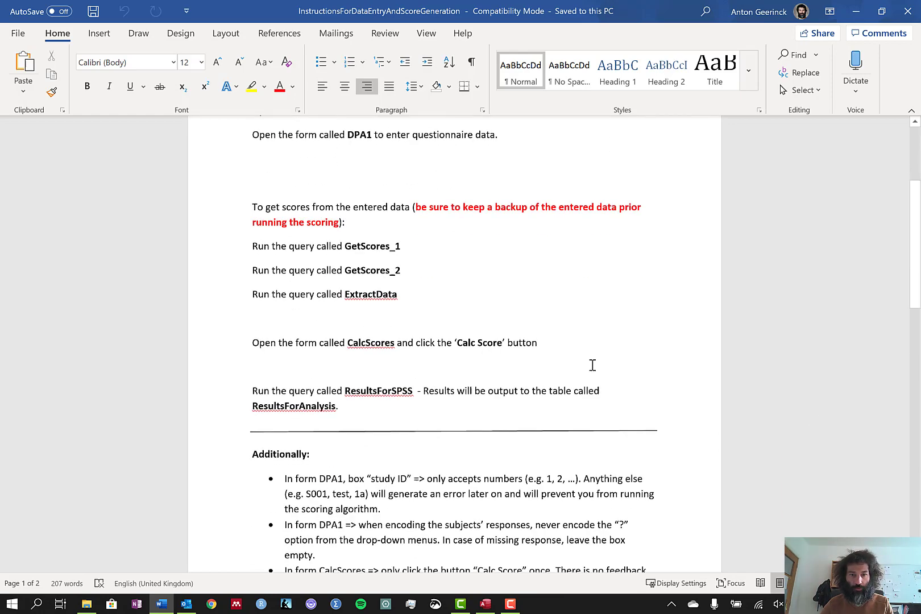
click(856, 12)
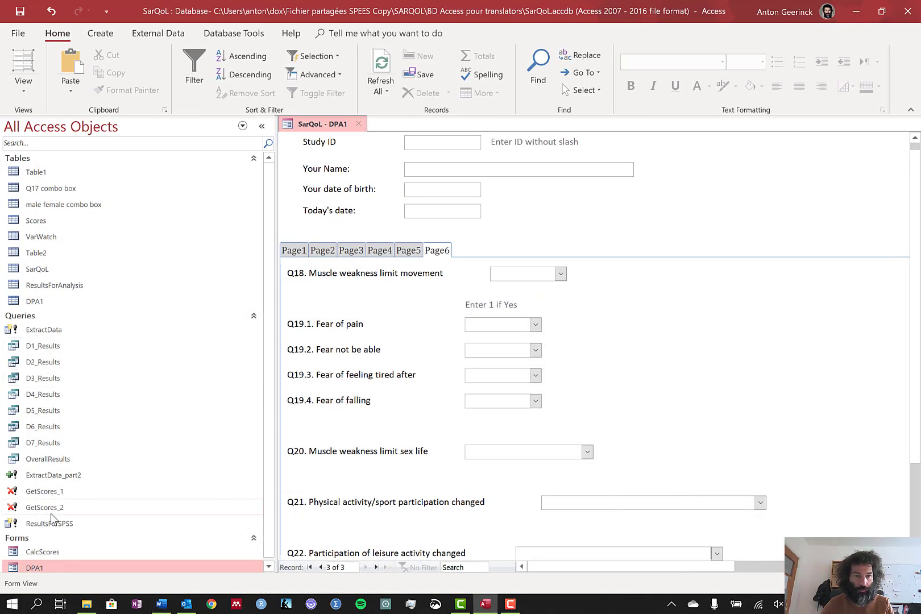
Run the GetScores_1 and GetScores_2 delete queries, confirming each deletion
double_click(45, 491)
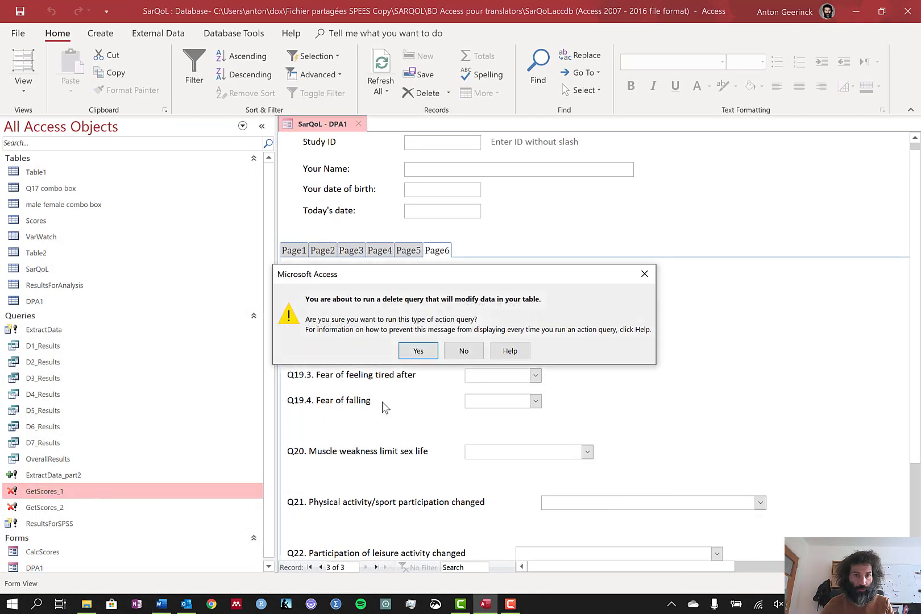
click(418, 350)
click(450, 350)
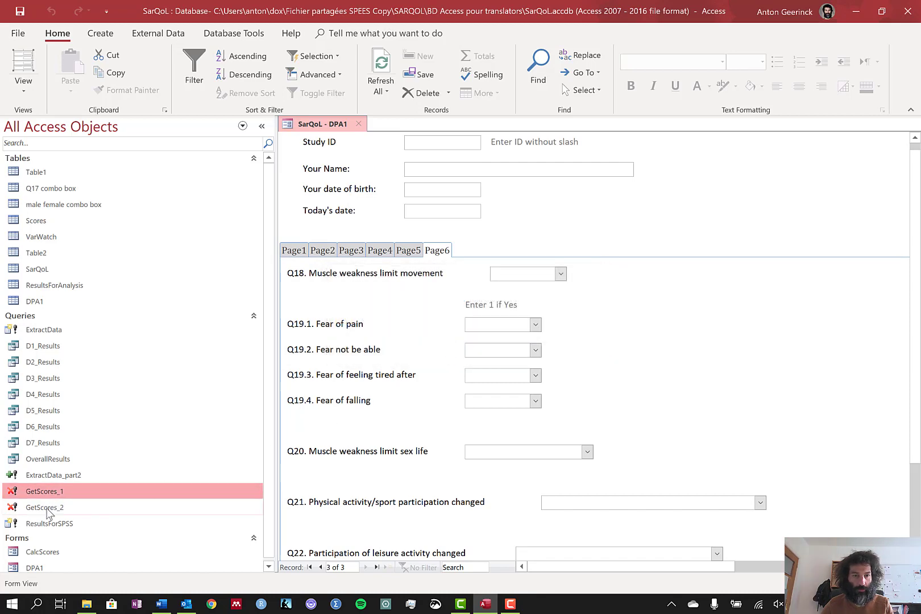
double_click(47, 509)
click(422, 352)
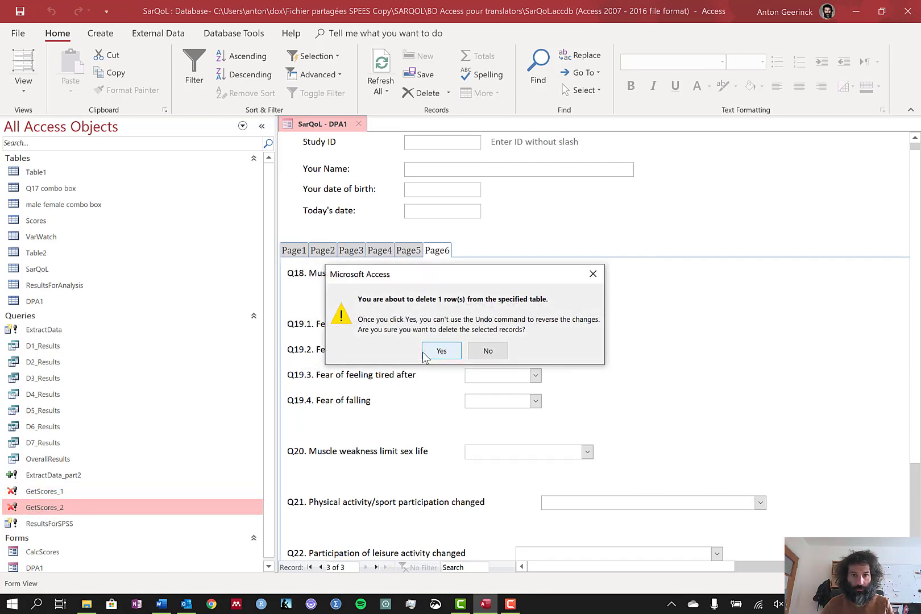
click(424, 352)
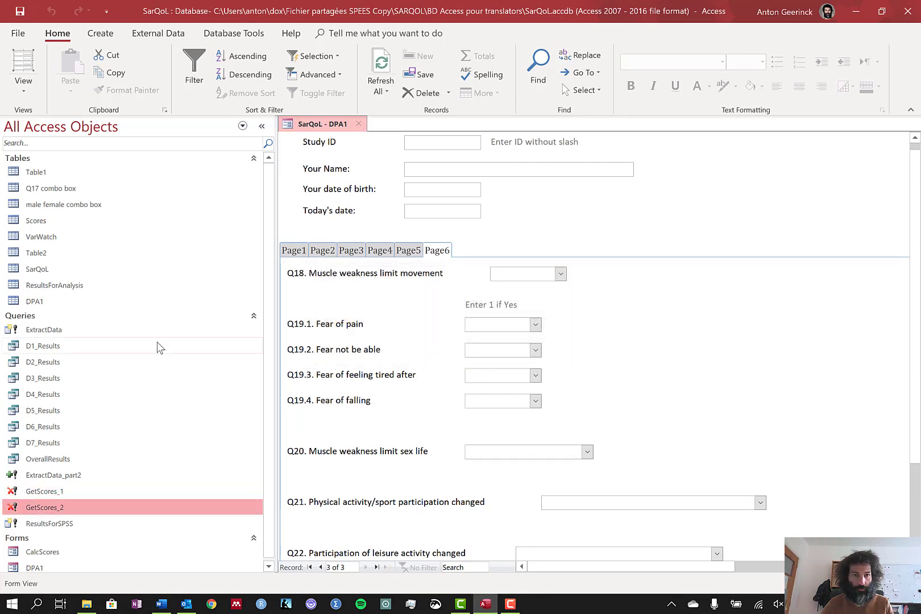
Run the ExtractData make-table query, replacing the existing table with the 2 rows
double_click(56, 331)
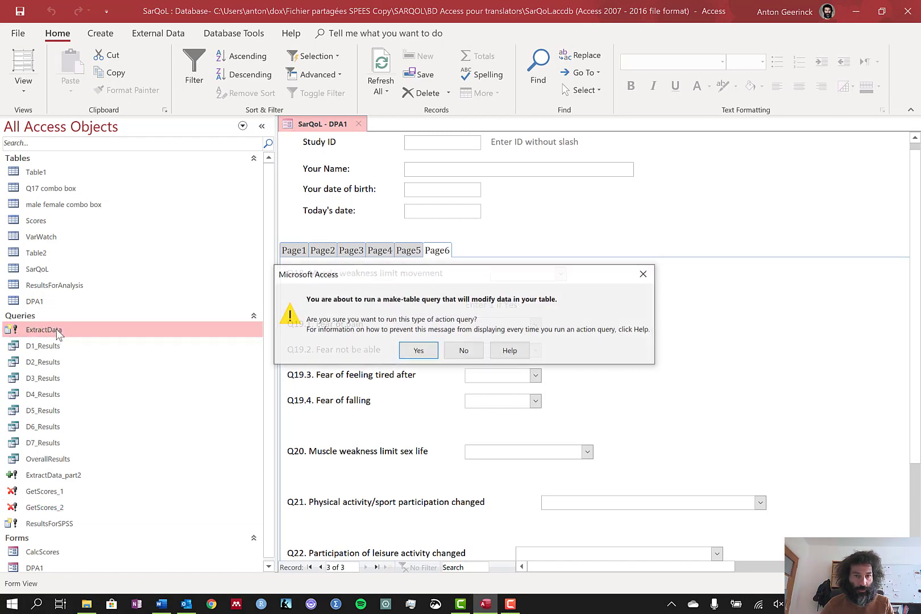
click(416, 352)
click(434, 352)
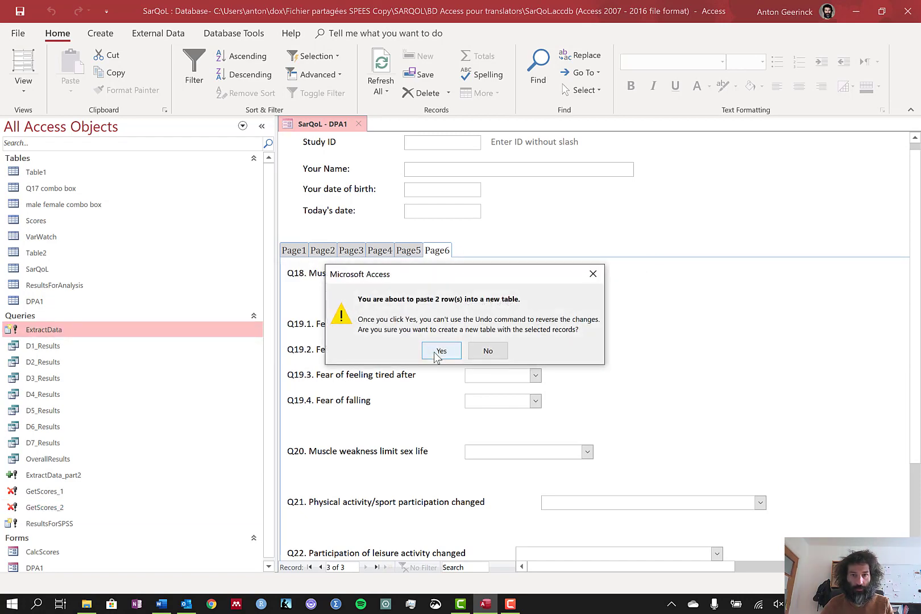
click(436, 352)
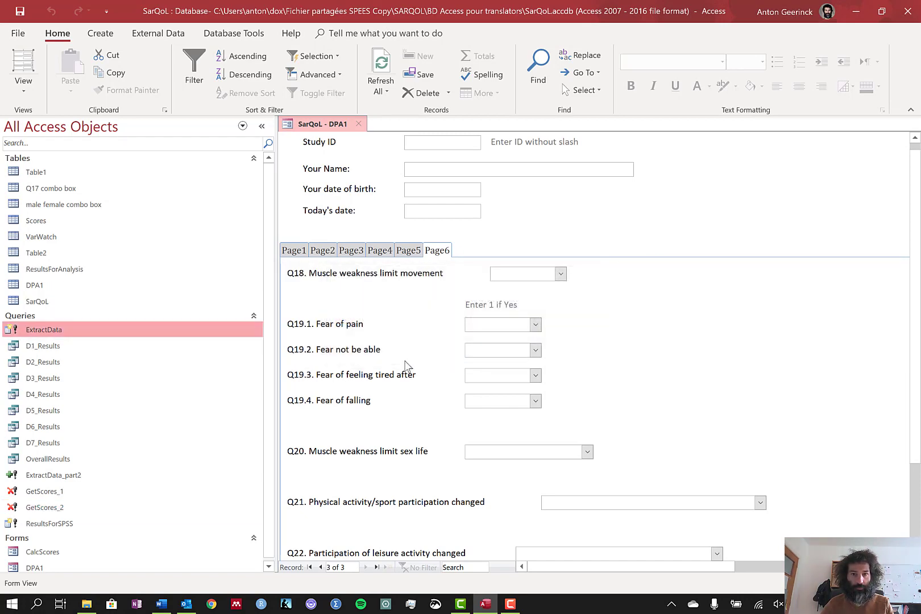
Open the CalcScores form and run ResultsForSPSS, replacing its table with the 2 rows
double_click(35, 552)
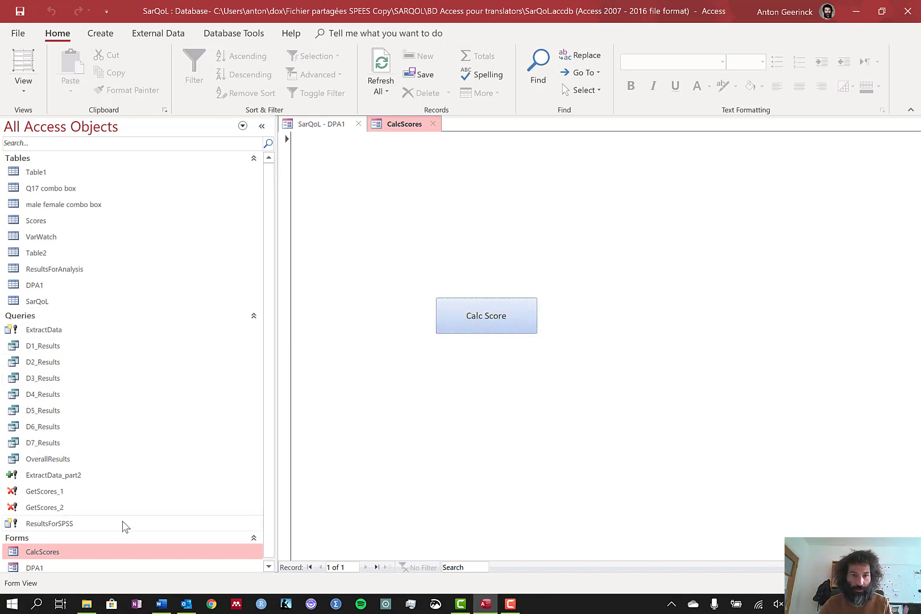
double_click(43, 524)
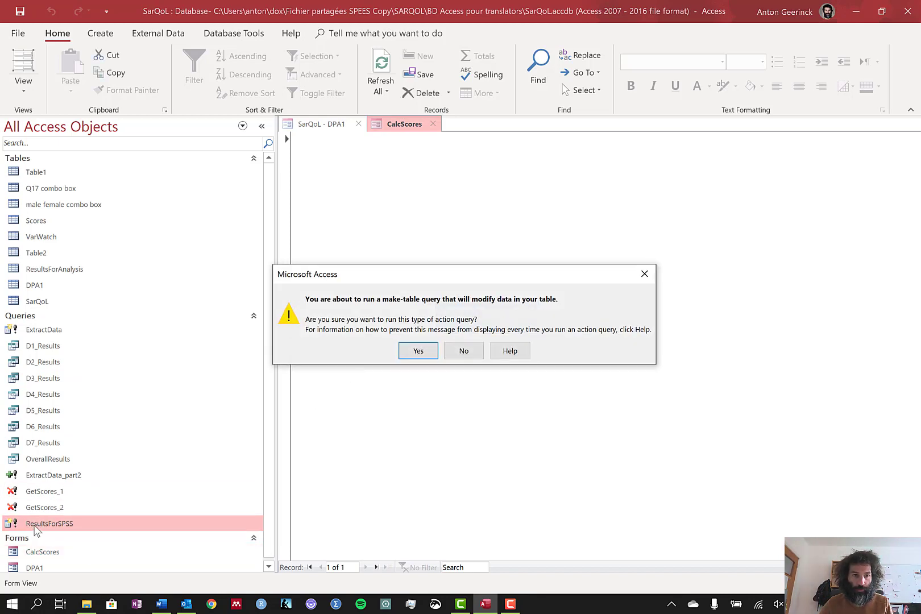
click(412, 356)
click(449, 354)
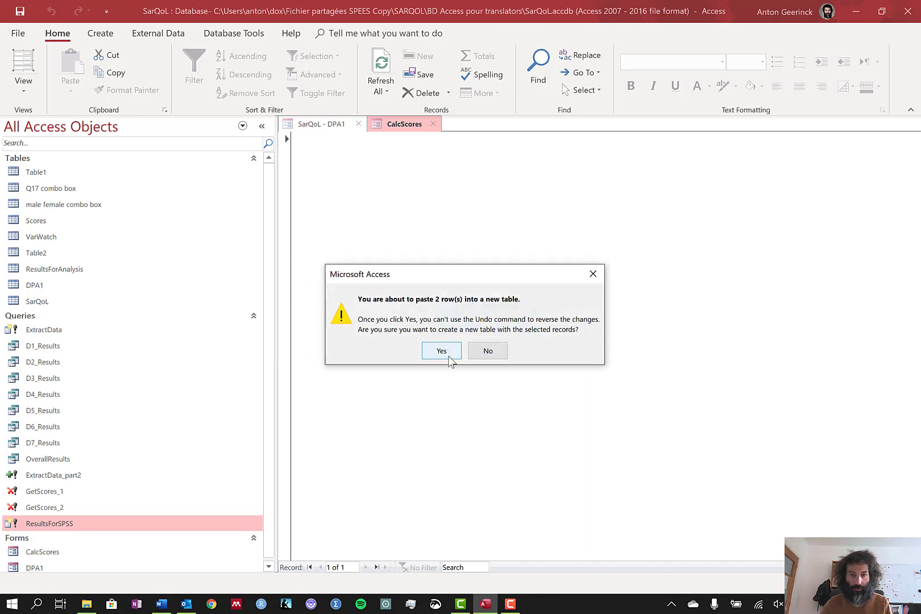
click(449, 360)
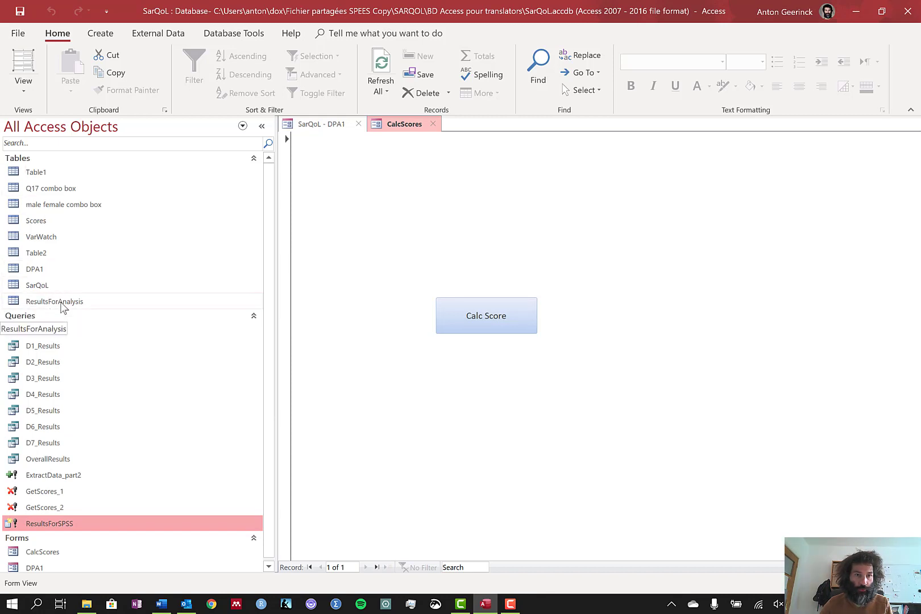
Open ResultsForAnalysis and scroll across its D1–D7 and Overall scores (56.34, 68.05)
click(61, 306)
double_click(62, 307)
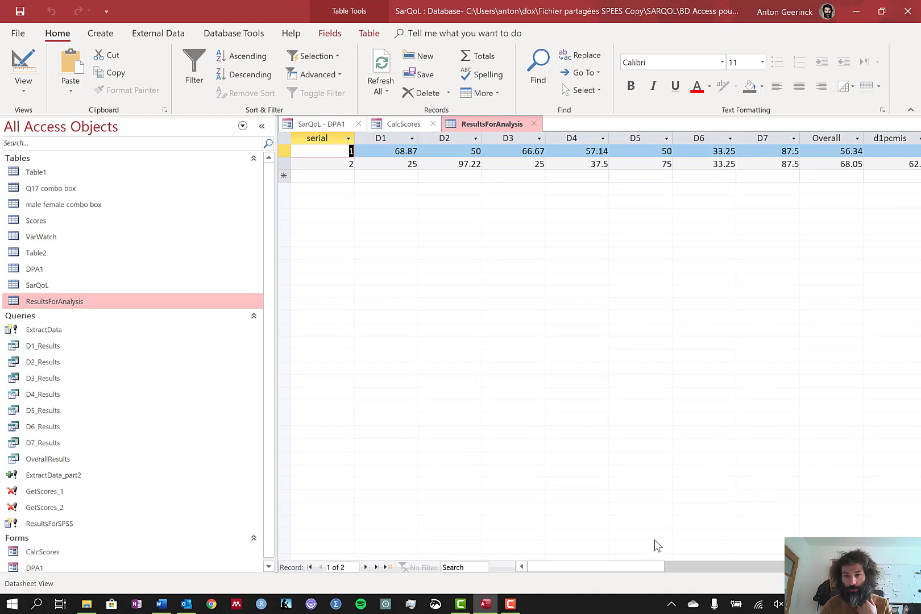
drag(616, 567, 730, 565)
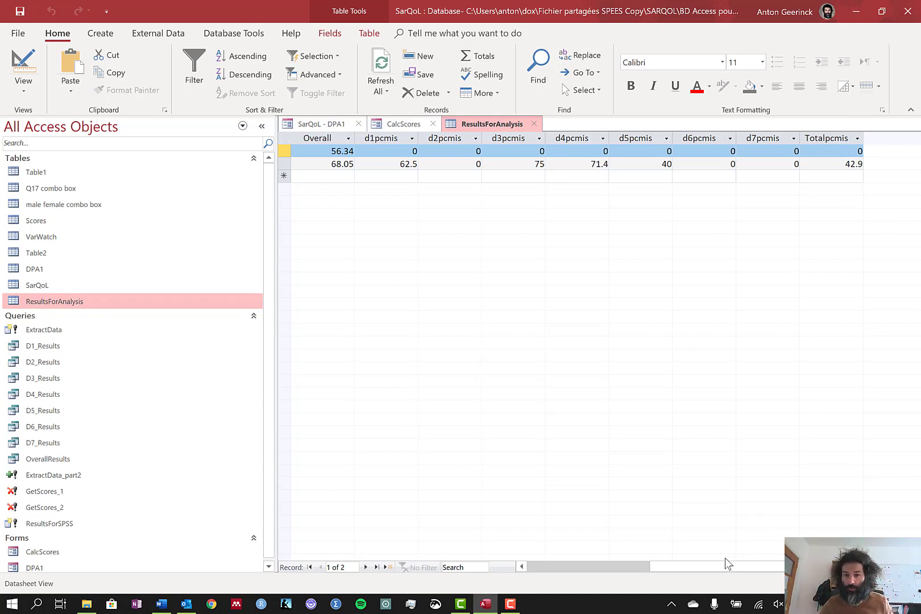
drag(714, 565, 560, 546)
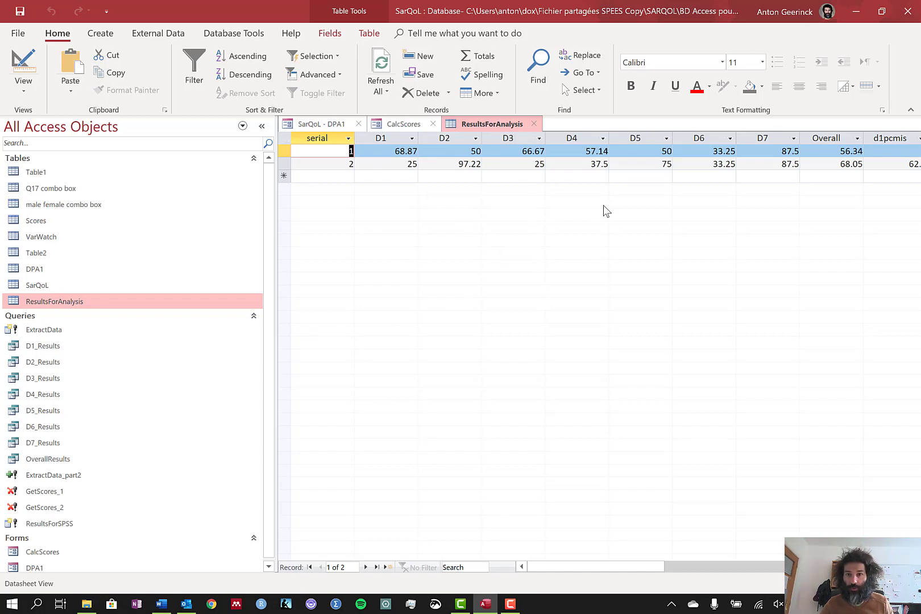
Export ResultsForAnalysis to ResultsForAnalysis.xlsx with its formatting, opening the workbook afterwards, then close Excel
click(366, 35)
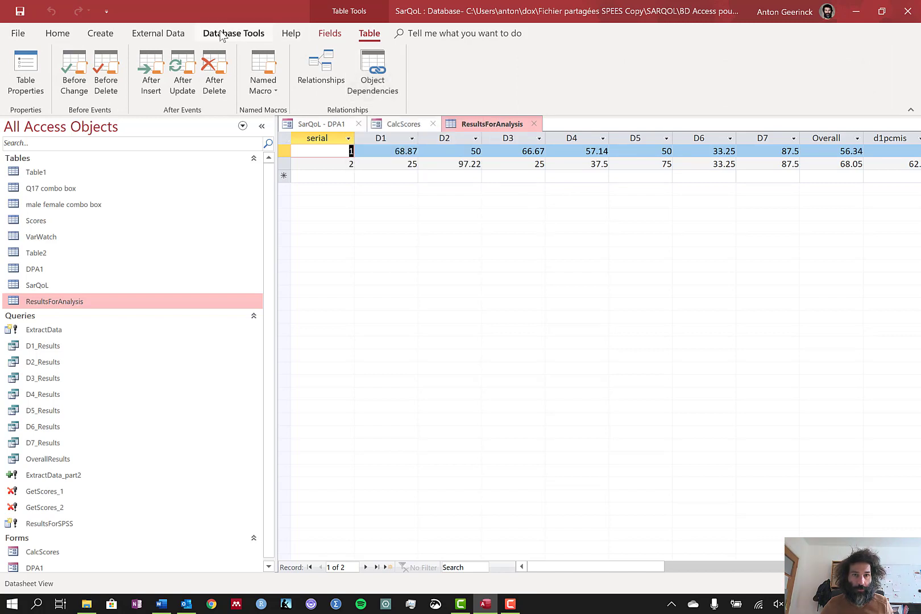
click(174, 33)
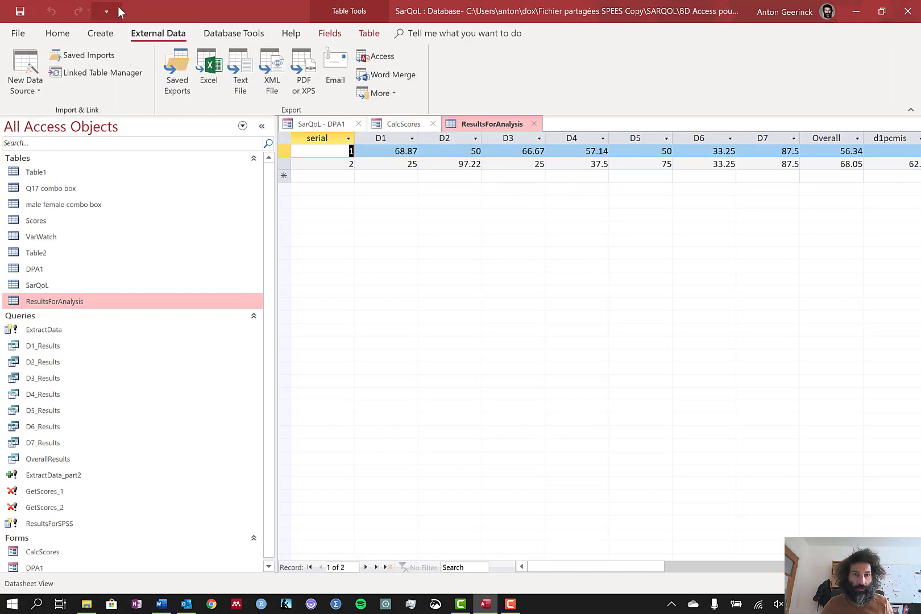
click(208, 69)
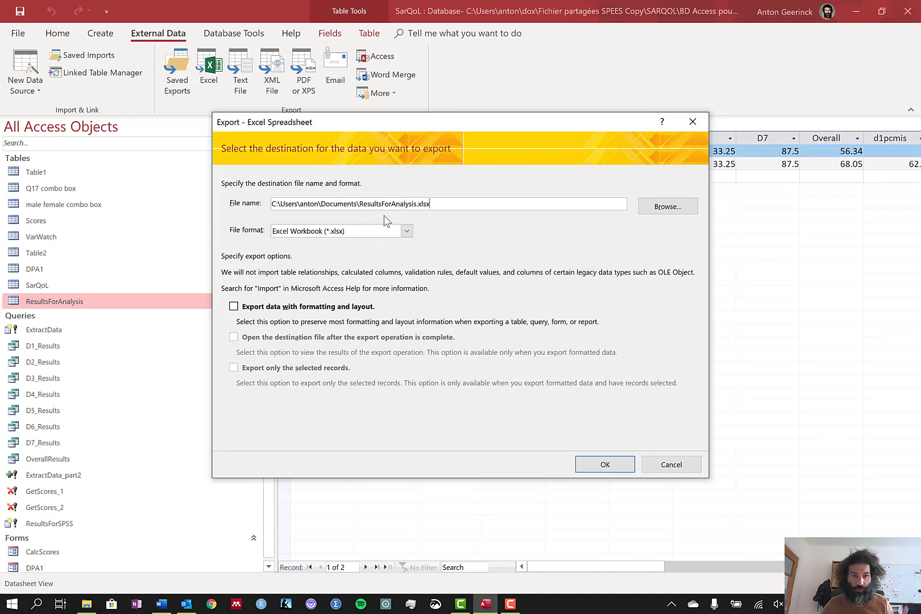
click(234, 307)
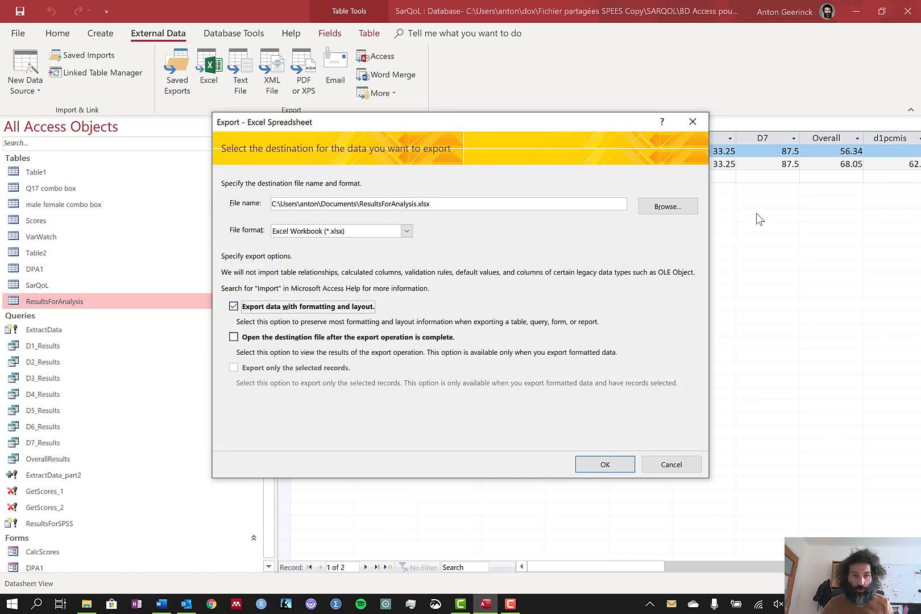
click(233, 338)
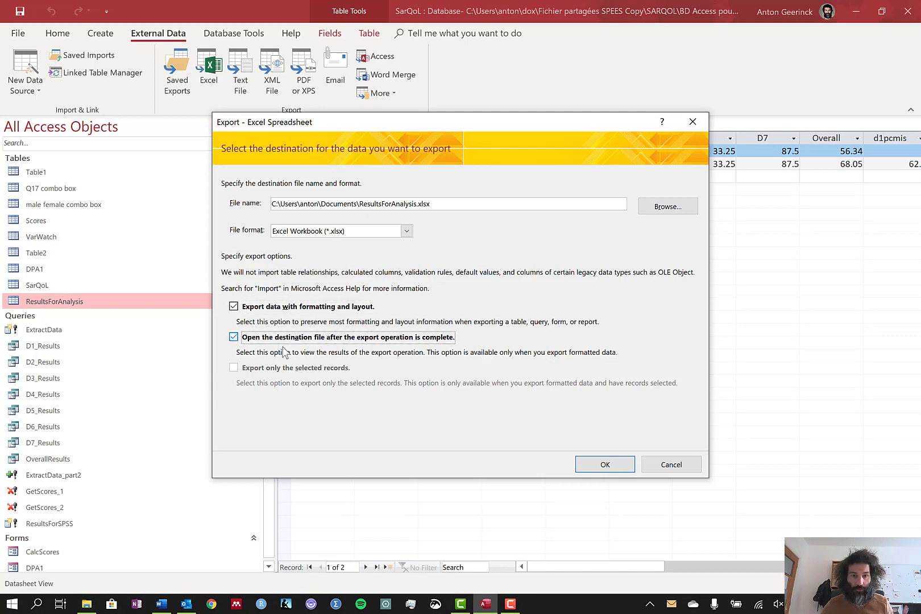
click(617, 468)
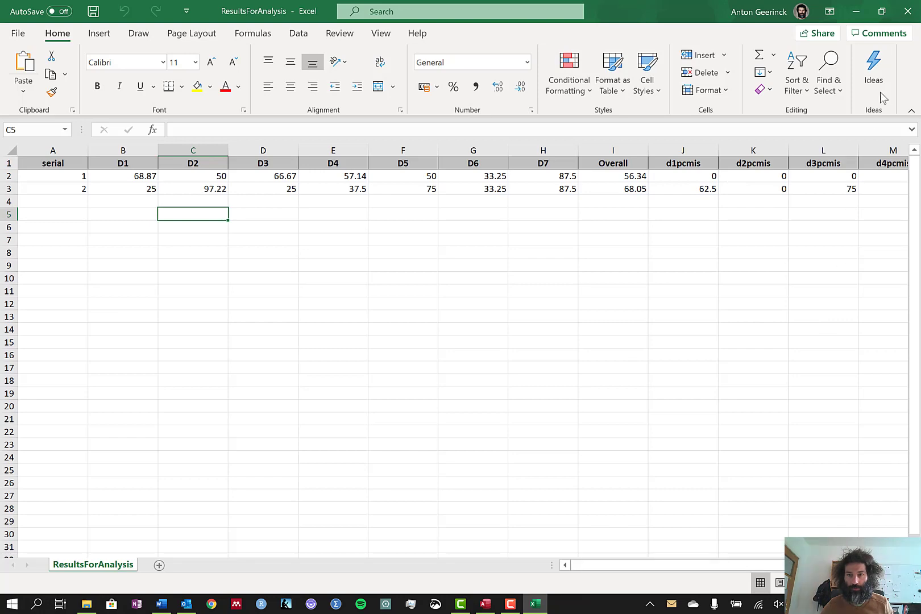
click(908, 11)
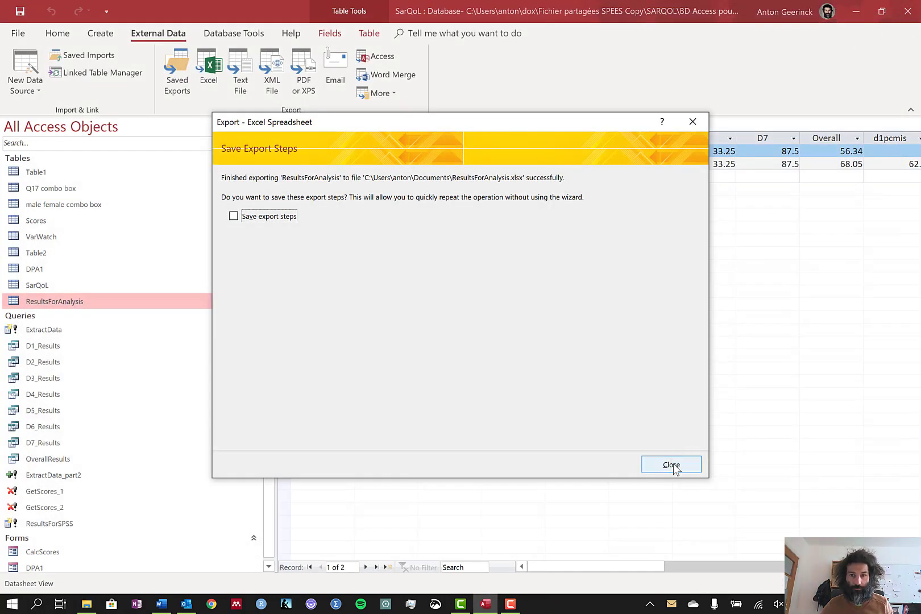
Close the export wizard without saving the export steps
click(673, 465)
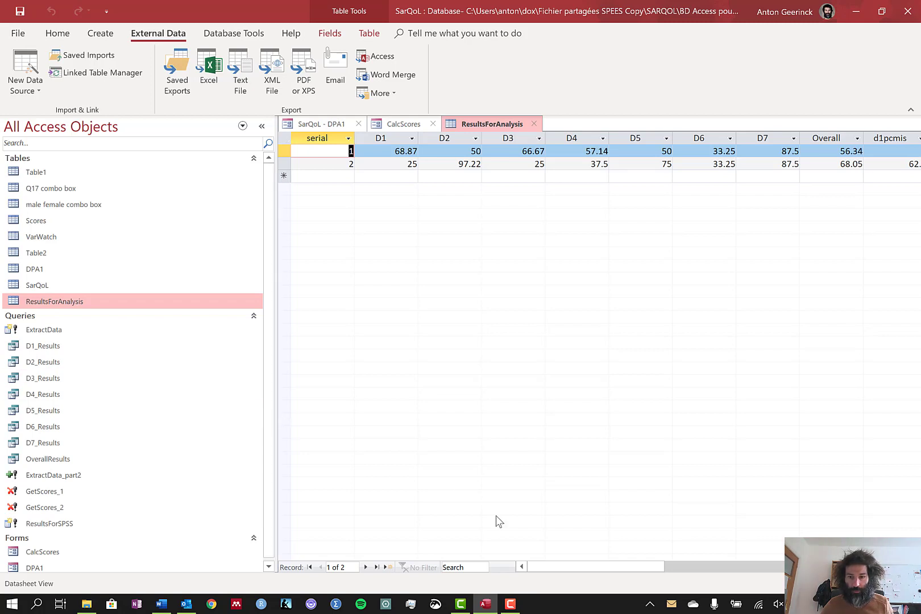
click(506, 608)
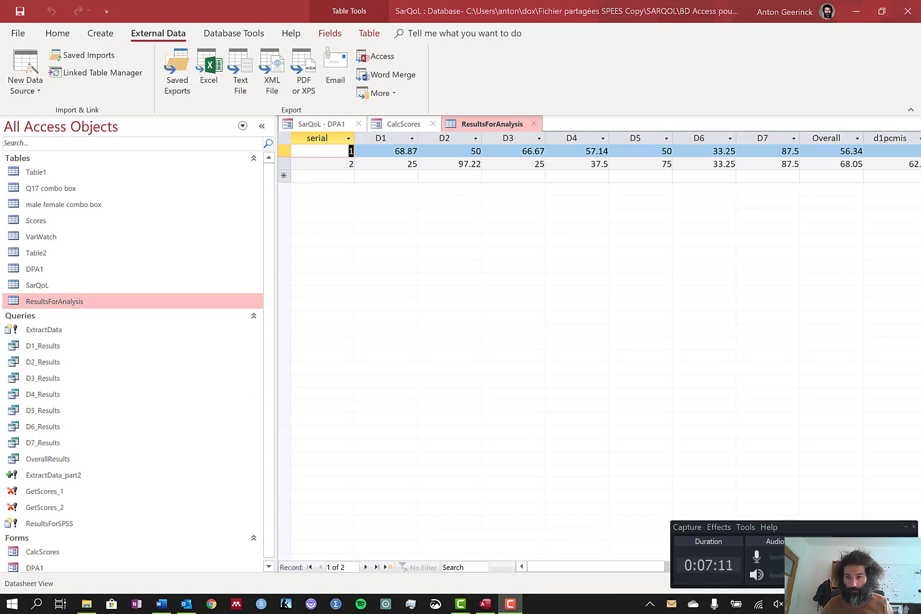